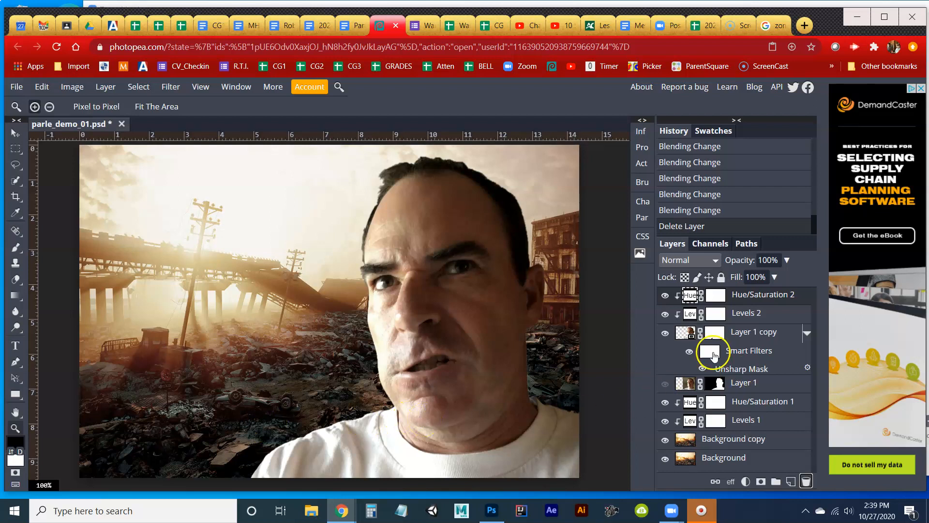
On Layer 1 copy, trace a lasso selection closely around the man's eye nearest the collapsed bridge, with 0 px feather.
{"action": "left_click", "coordinate": [664, 333]}
{"action": "left_click", "coordinate": [665, 334]}
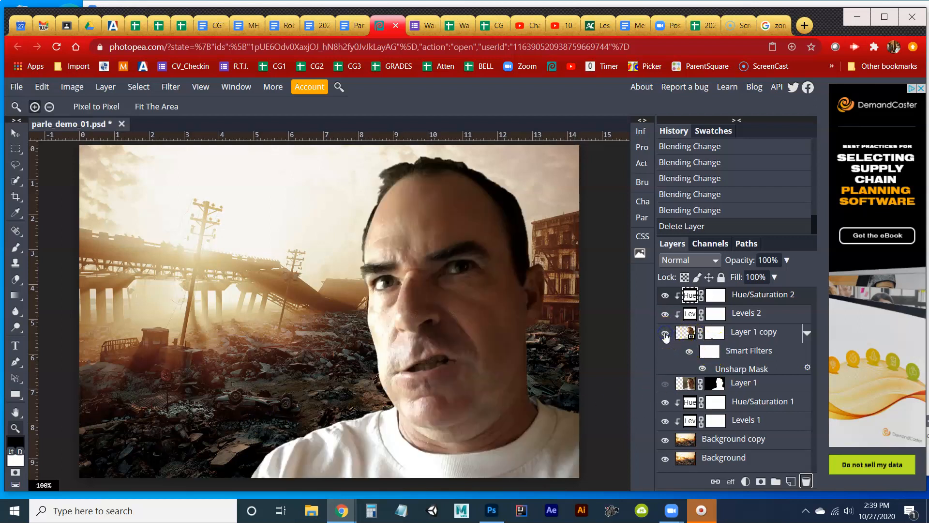
{"action": "left_click", "coordinate": [736, 332]}
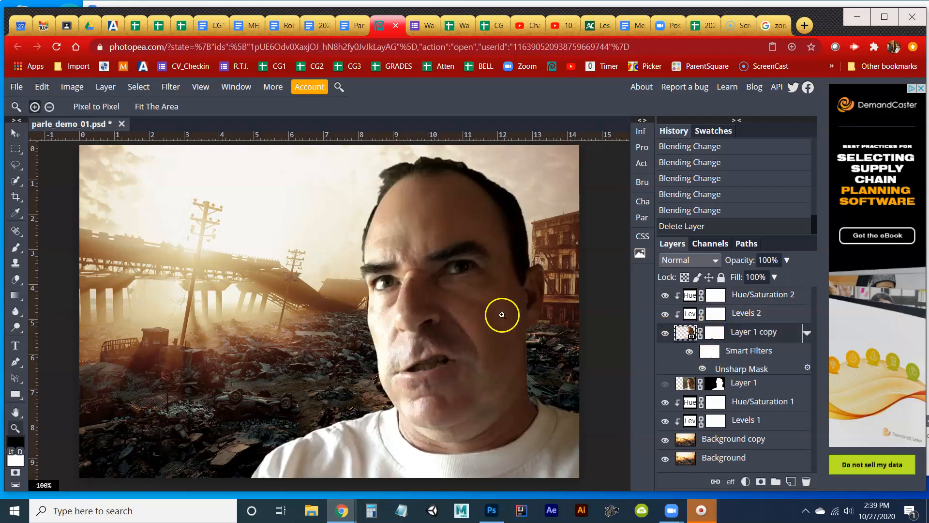
{"action": "left_click", "coordinate": [401, 292]}
{"action": "left_click", "coordinate": [404, 291]}
{"action": "left_click", "coordinate": [403, 292]}
{"action": "left_click", "coordinate": [384, 275]}
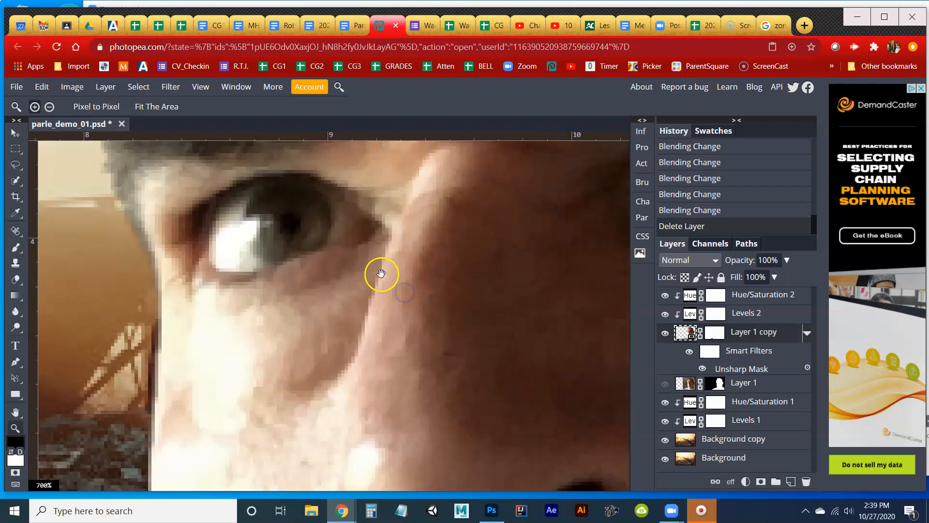
{"action": "left_click", "coordinate": [457, 354]}
{"action": "key", "text": "l"}
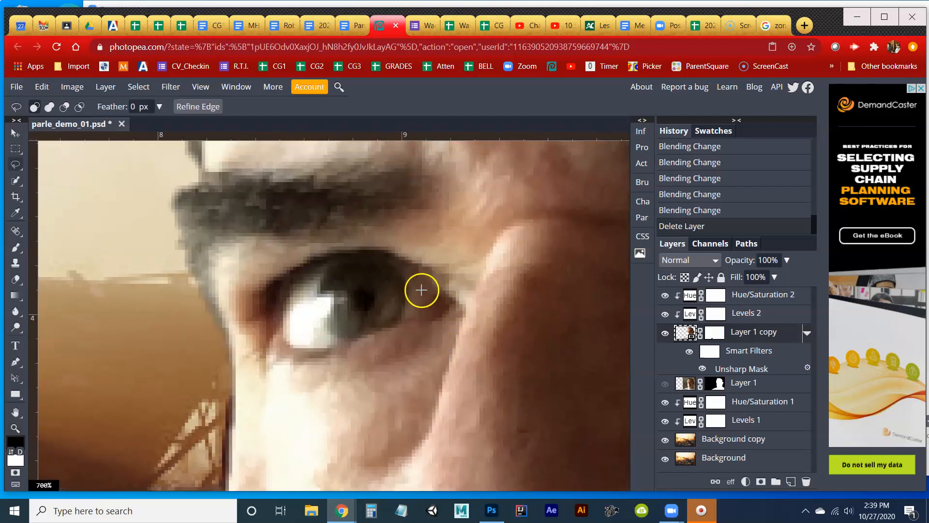
{"action": "mouse_move", "coordinate": [452, 302]}
{"action": "left_mouse_down"}
{"action": "mouse_move", "coordinate": [414, 270]}
{"action": "mouse_move", "coordinate": [375, 251]}
{"action": "mouse_move", "coordinate": [341, 250]}
{"action": "left_mouse_up"}
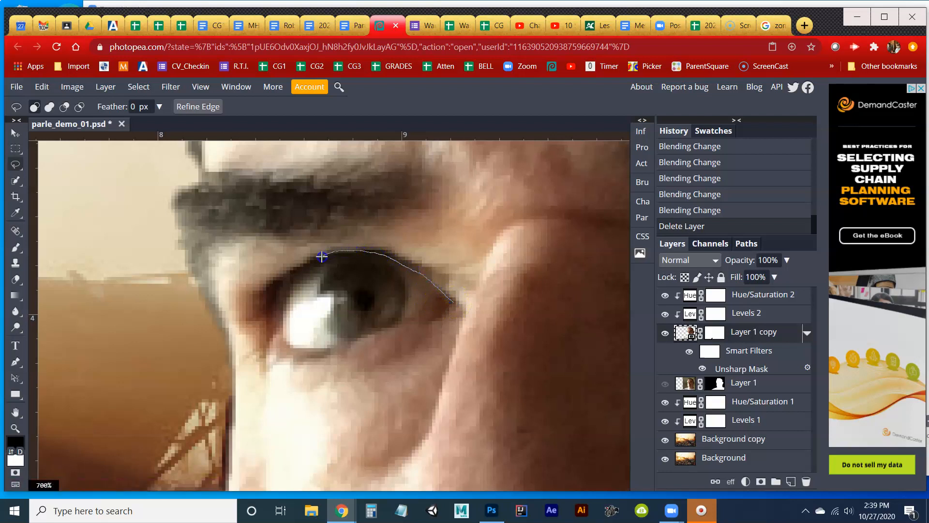
{"action": "mouse_move", "coordinate": [267, 320]}
{"action": "left_mouse_down"}
{"action": "mouse_move", "coordinate": [274, 339]}
{"action": "mouse_move", "coordinate": [328, 358]}
{"action": "mouse_move", "coordinate": [383, 344]}
{"action": "mouse_move", "coordinate": [453, 303]}
{"action": "left_mouse_up"}
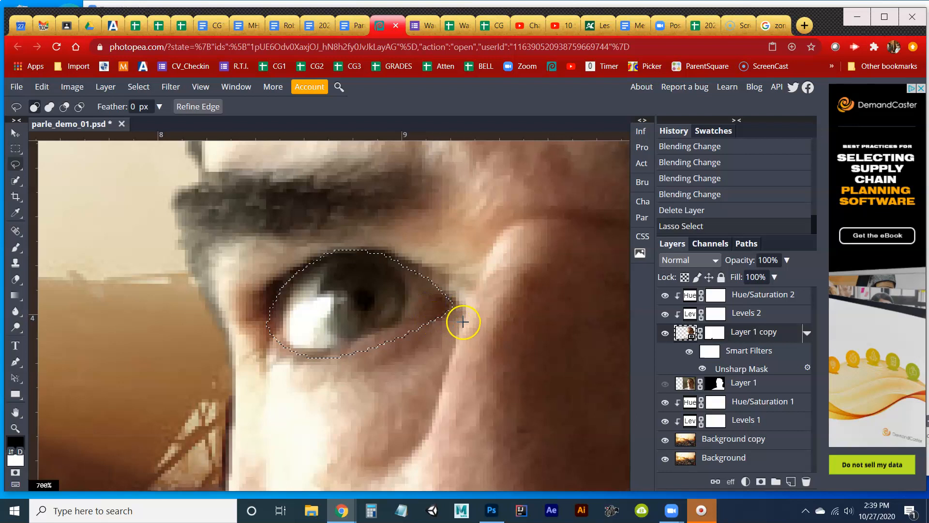
Feather the eye selection by 1 px without applying it at the canvas bounds.
{"action": "key", "text": "z"}
{"action": "left_click", "coordinate": [474, 335], "text": "alt"}
{"action": "left_click", "coordinate": [474, 335], "text": "alt"}
{"action": "left_click", "coordinate": [474, 335], "text": "alt"}
{"action": "left_click", "coordinate": [474, 335], "text": "alt"}
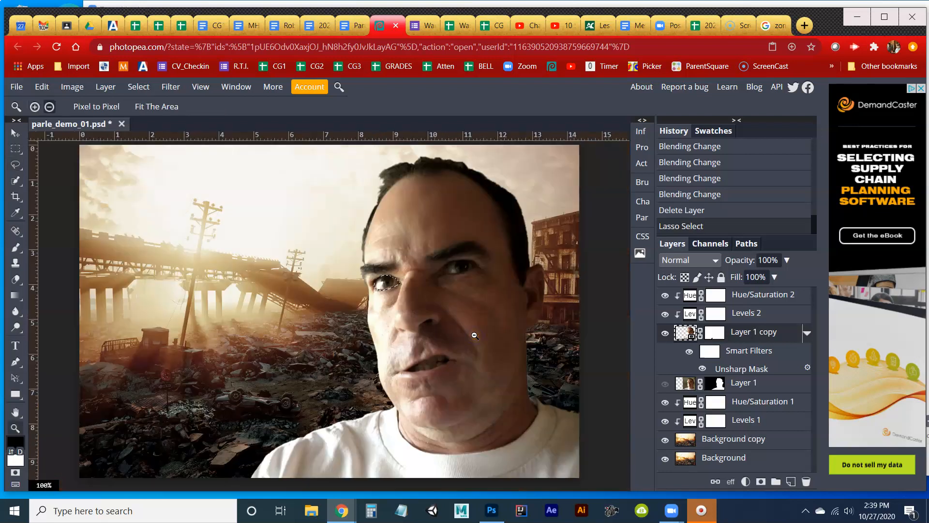
{"action": "left_click", "coordinate": [138, 86]}
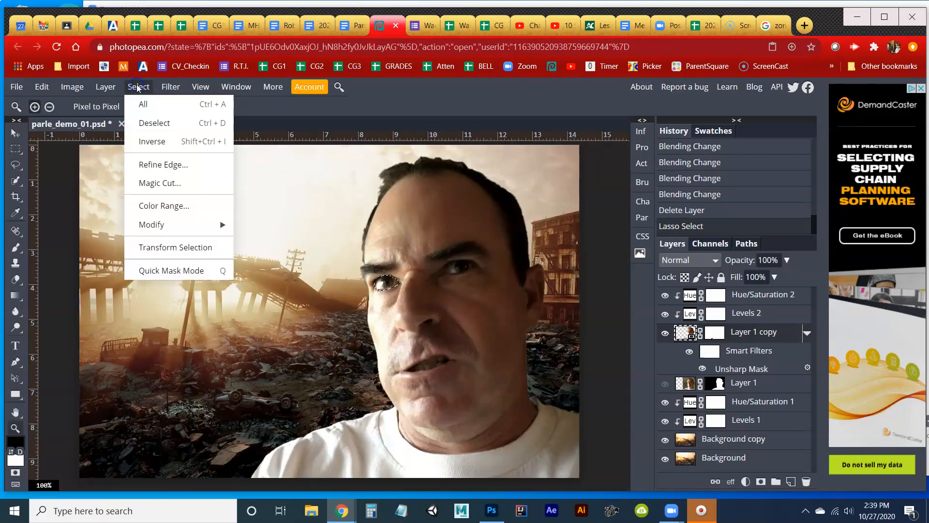
{"action": "left_click", "coordinate": [178, 221]}
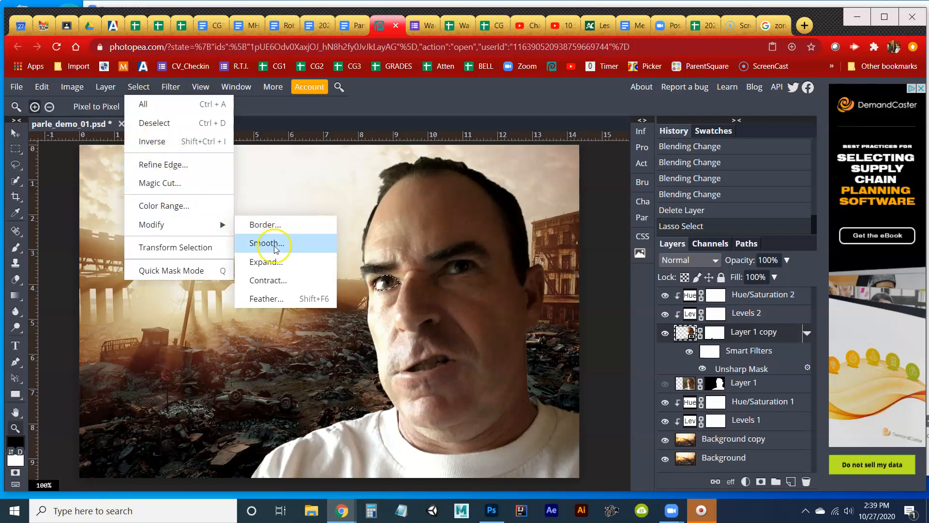
{"action": "left_click", "coordinate": [273, 297]}
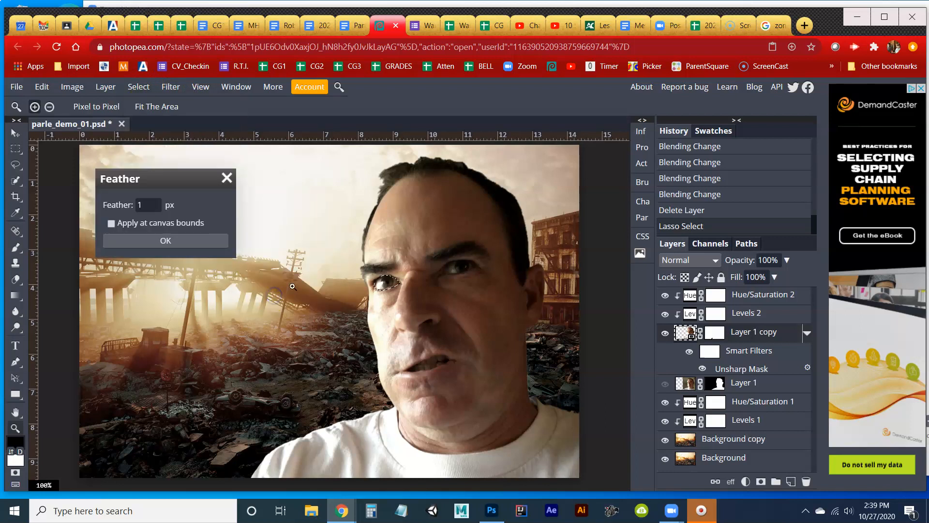
{"action": "left_click", "coordinate": [188, 241]}
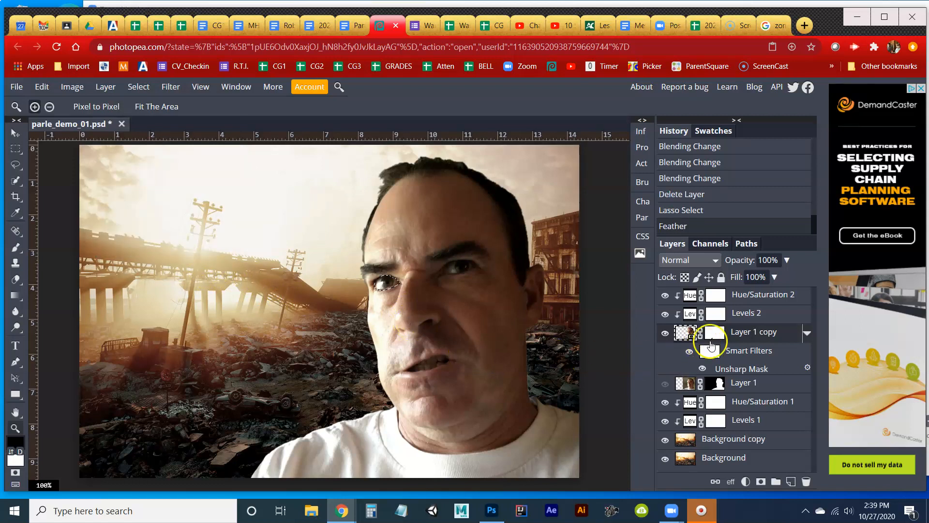
Rename the Layer 1 copy layer as Face_original.
{"action": "double_click", "coordinate": [742, 334]}
{"action": "type", "text": "Face_original"}
{"action": "key", "text": "Return"}
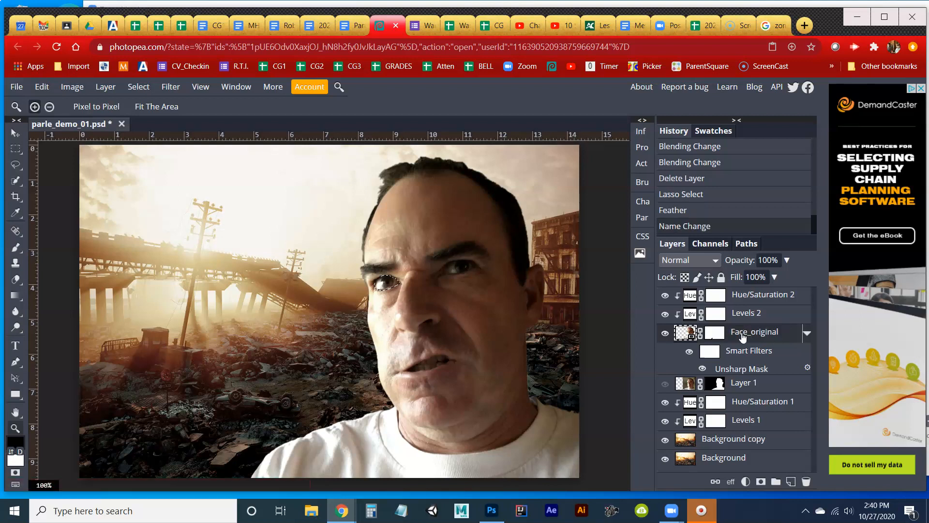
Copy the selected eye from Face_original, paste it in place on a new layer and name that layer Eye_rt.
{"action": "key", "text": "ctrl+v"}
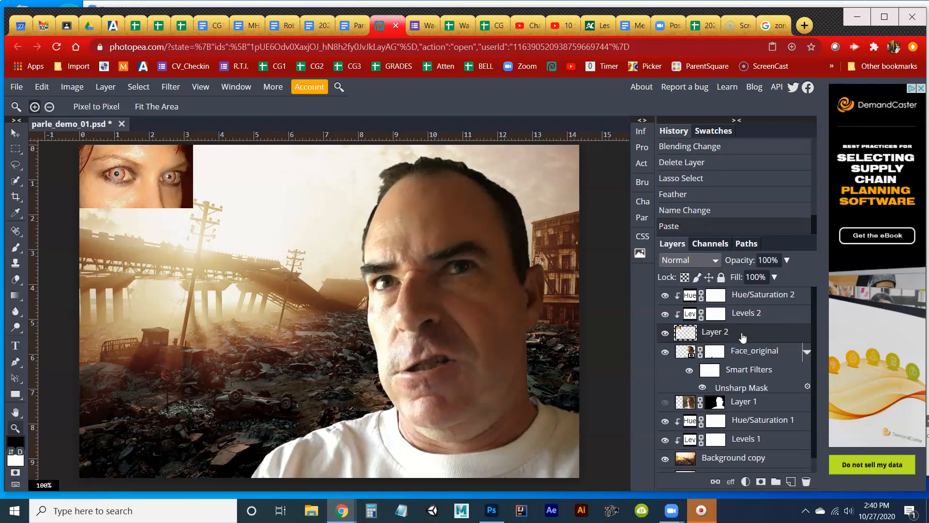
{"action": "key", "text": "ctrl+z"}
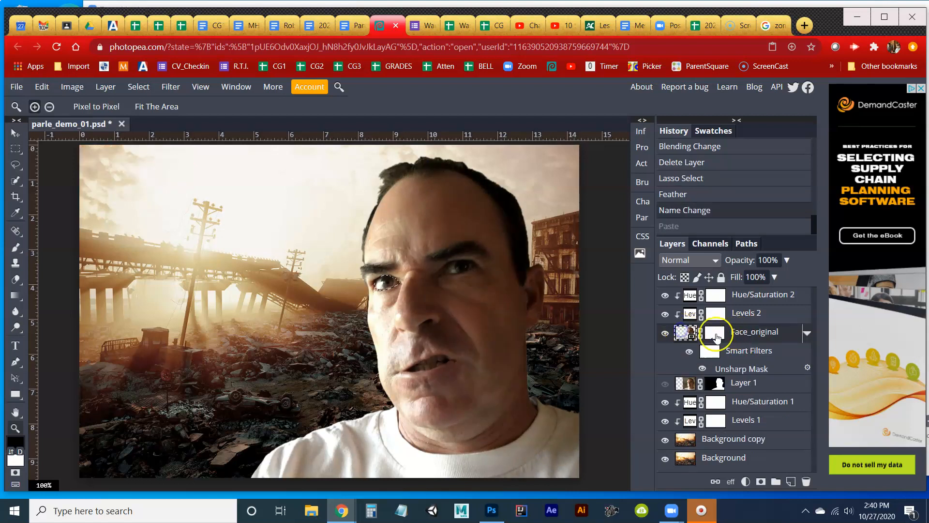
{"action": "key", "text": "ctrl+shift+v"}
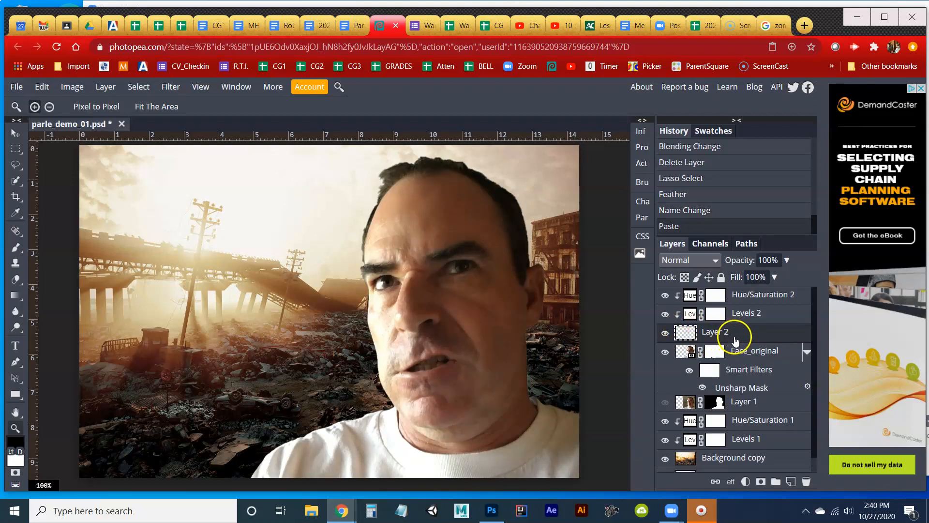
{"action": "double_click", "coordinate": [715, 332]}
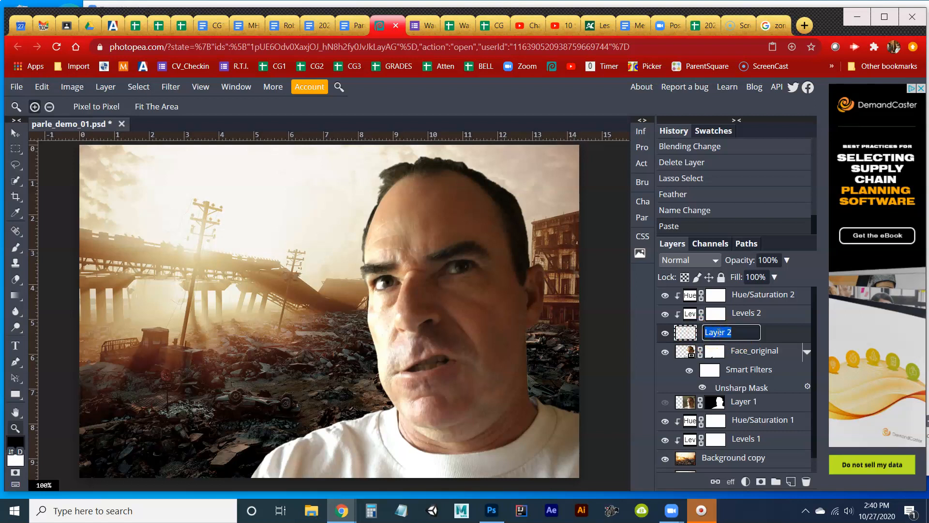
{"action": "key", "text": "Return"}
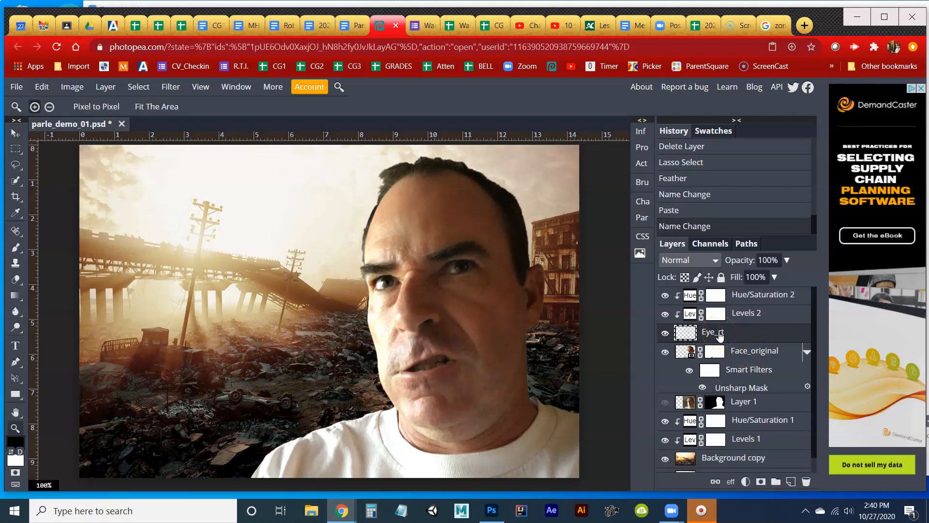
Move the Eye_rt layer above Hue/Saturation 2 and toggle the face layer's visibility to check the isolated eye.
{"action": "left_click_drag", "start_coordinate": [719, 334], "coordinate": [727, 293]}
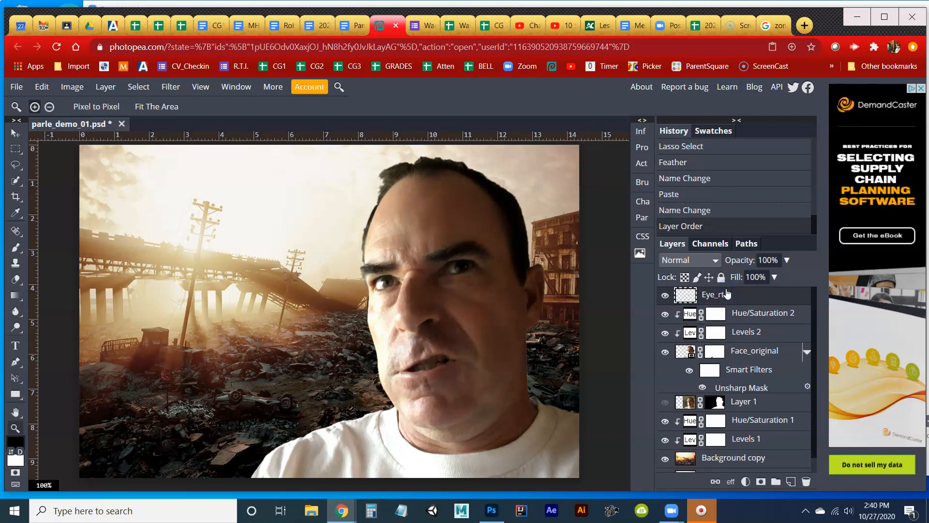
{"action": "left_click", "coordinate": [665, 296]}
{"action": "left_click", "coordinate": [667, 297]}
{"action": "left_click", "coordinate": [666, 352]}
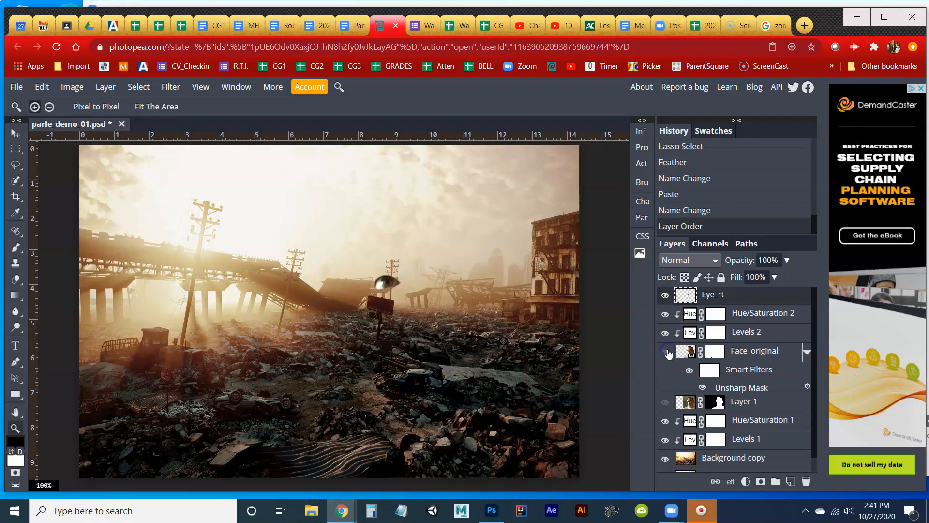
{"action": "left_click", "coordinate": [665, 352]}
{"action": "left_click", "coordinate": [666, 352]}
{"action": "left_click", "coordinate": [666, 352]}
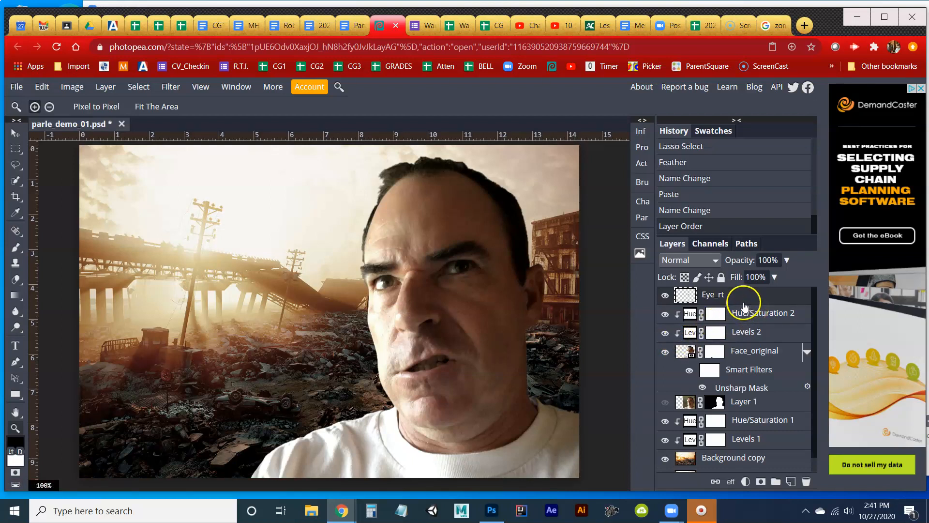
Add a Levels adjustment layer above Eye_rt and clip it to the eye layer.
{"action": "left_click", "coordinate": [745, 481]}
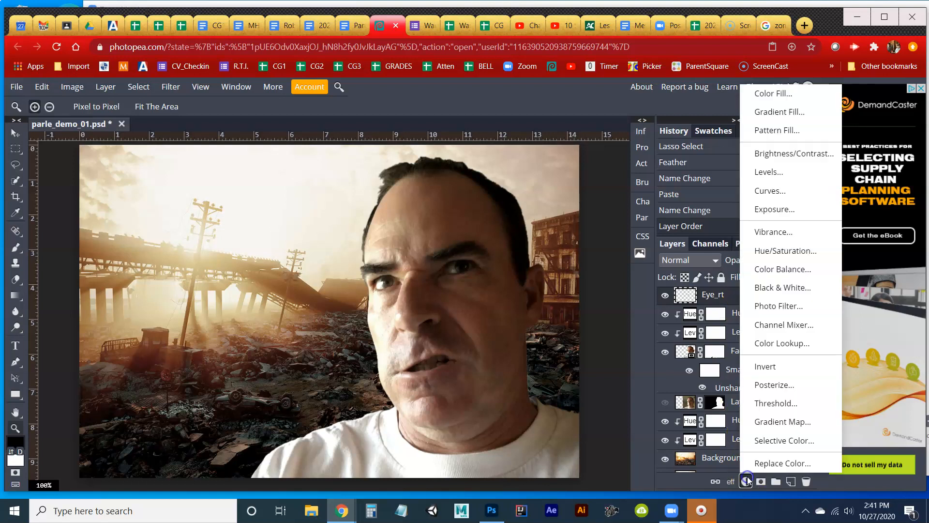
{"action": "left_click", "coordinate": [789, 173]}
{"action": "right_click", "coordinate": [743, 293]}
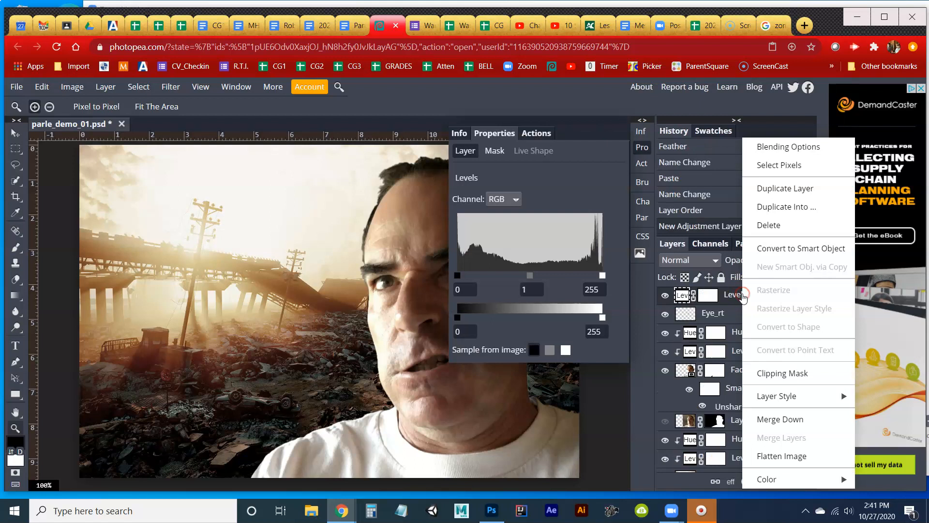
{"action": "left_click", "coordinate": [774, 367]}
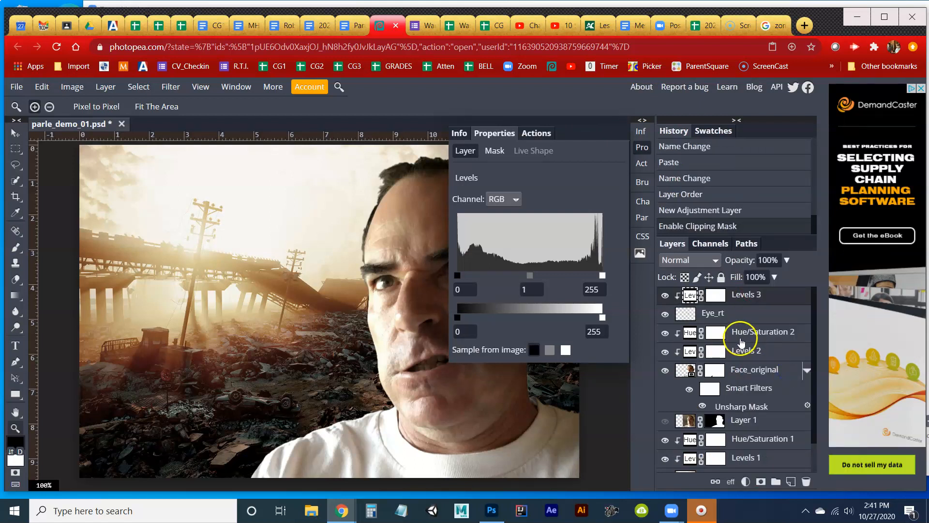
Set the eye's Levels to input black 43, input white 248 and output white 205.
{"action": "left_click_drag", "start_coordinate": [602, 317], "coordinate": [575, 335]}
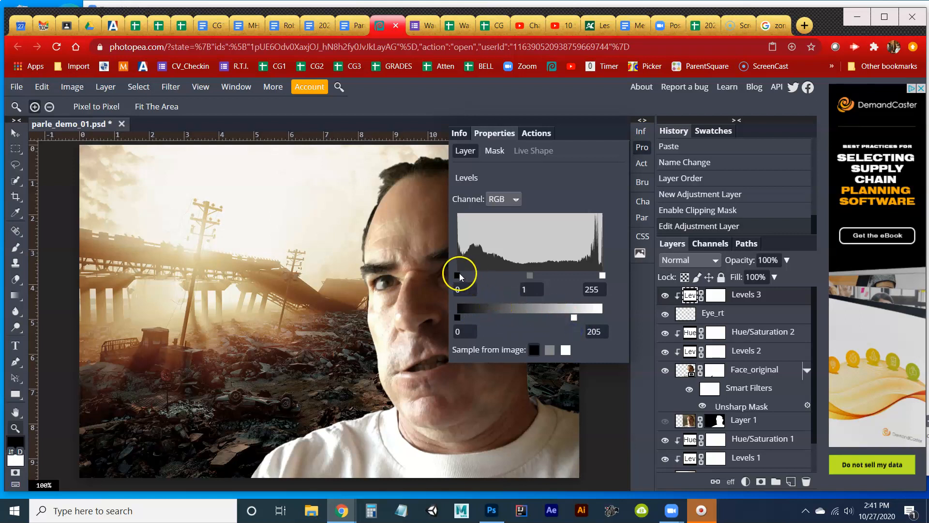
{"action": "left_click_drag", "start_coordinate": [457, 275], "coordinate": [483, 281]}
{"action": "mouse_move", "coordinate": [603, 276]}
{"action": "left_mouse_down"}
{"action": "mouse_move", "coordinate": [576, 278]}
{"action": "mouse_move", "coordinate": [599, 277]}
{"action": "left_mouse_up"}
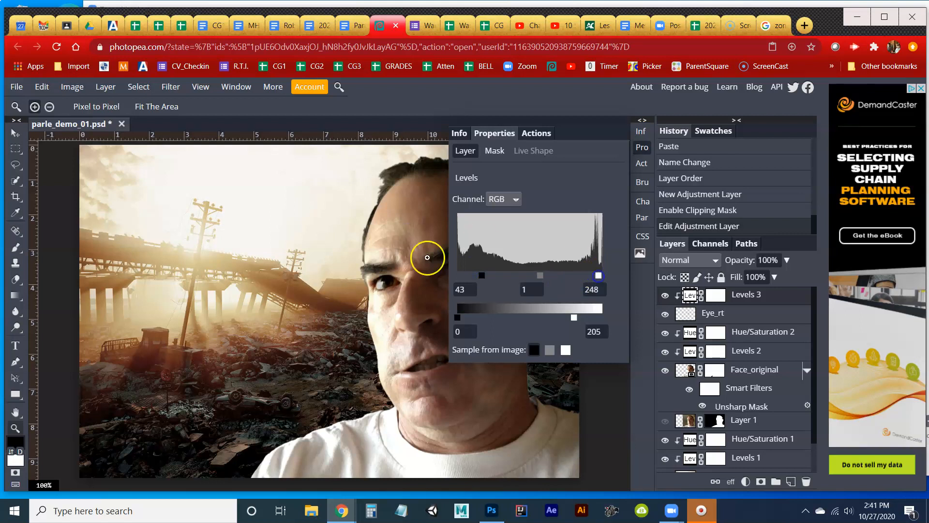
{"action": "left_click", "coordinate": [642, 147]}
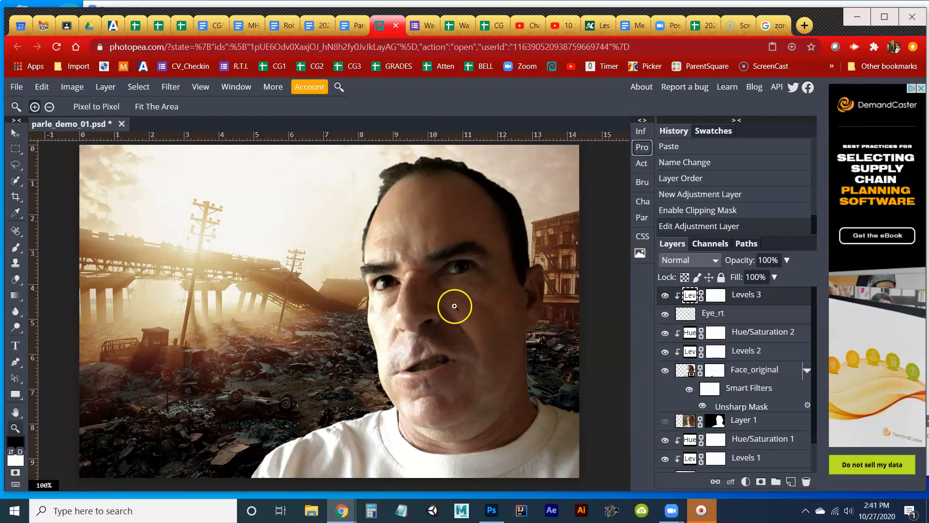
Strengthen the eye's contrast in Levels 3 with input black 56, midtone 0.49, input white 194 and output white 224.
{"action": "left_click", "coordinate": [378, 323]}
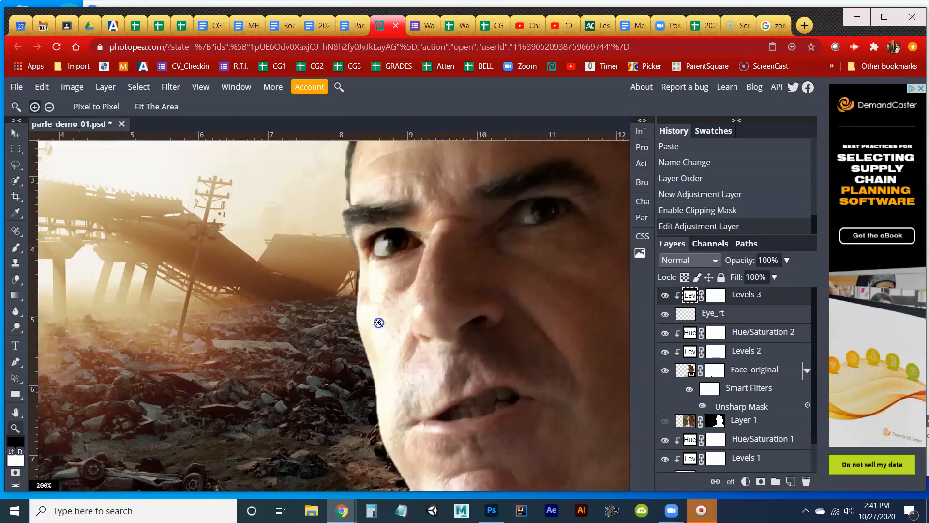
{"action": "left_click_drag", "start_coordinate": [415, 311], "coordinate": [250, 338]}
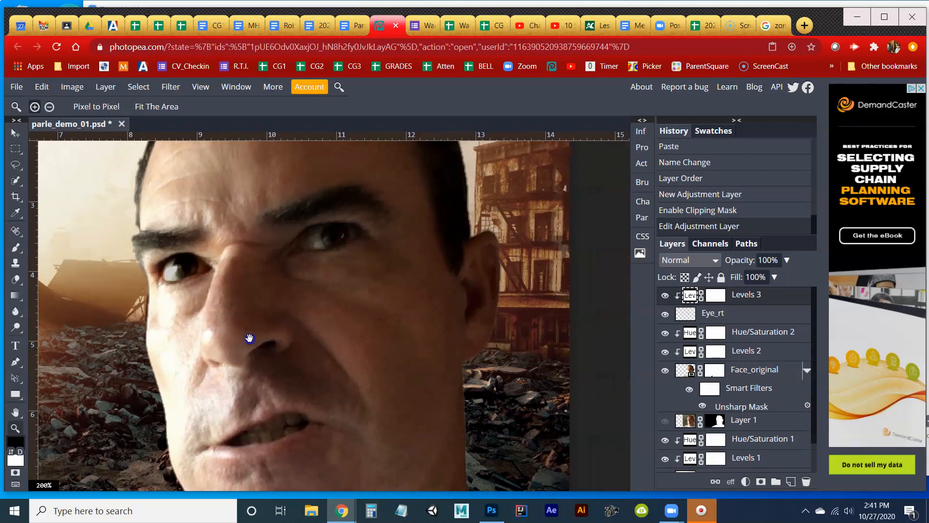
{"action": "left_click", "coordinate": [645, 151]}
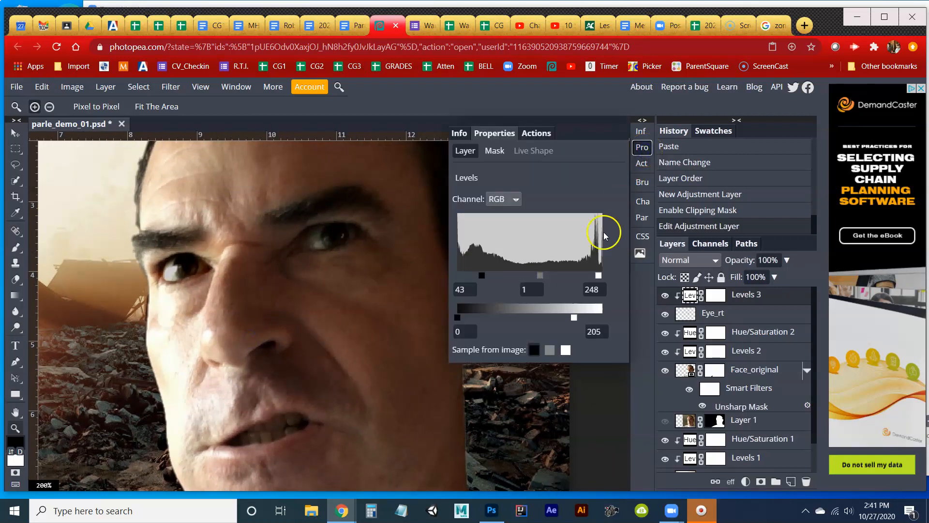
{"action": "left_click_drag", "start_coordinate": [598, 275], "coordinate": [536, 281]}
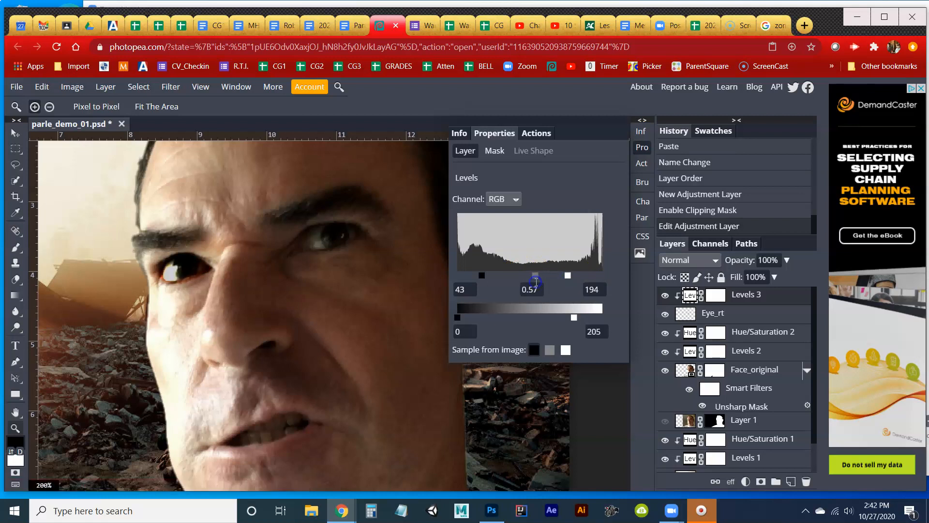
{"action": "mouse_move", "coordinate": [463, 318]}
{"action": "left_mouse_down"}
{"action": "mouse_move", "coordinate": [493, 318]}
{"action": "mouse_move", "coordinate": [448, 317]}
{"action": "left_mouse_up"}
{"action": "left_click_drag", "start_coordinate": [574, 317], "coordinate": [588, 318]}
{"action": "left_click_drag", "start_coordinate": [482, 278], "coordinate": [488, 282]}
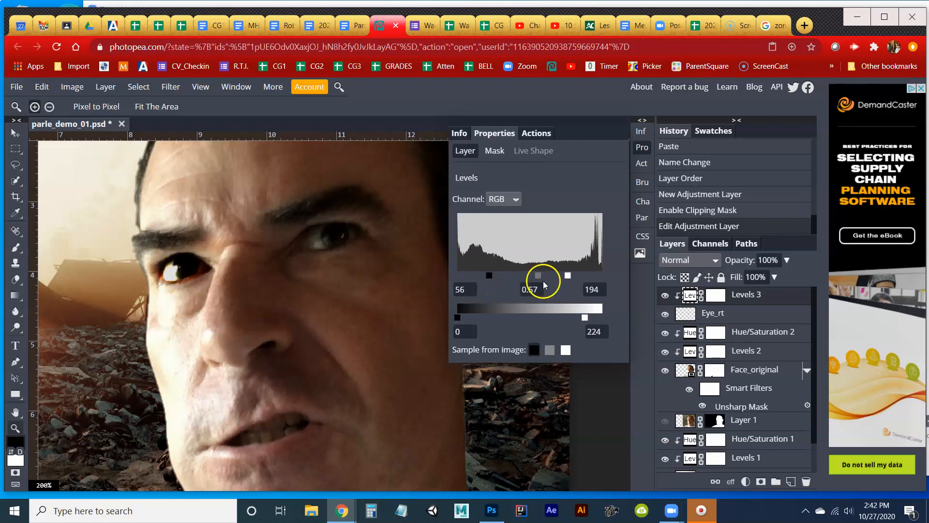
{"action": "mouse_move", "coordinate": [540, 277]}
{"action": "left_mouse_down"}
{"action": "mouse_move", "coordinate": [531, 277]}
{"action": "mouse_move", "coordinate": [546, 280]}
{"action": "left_mouse_up"}
{"action": "left_click", "coordinate": [644, 148]}
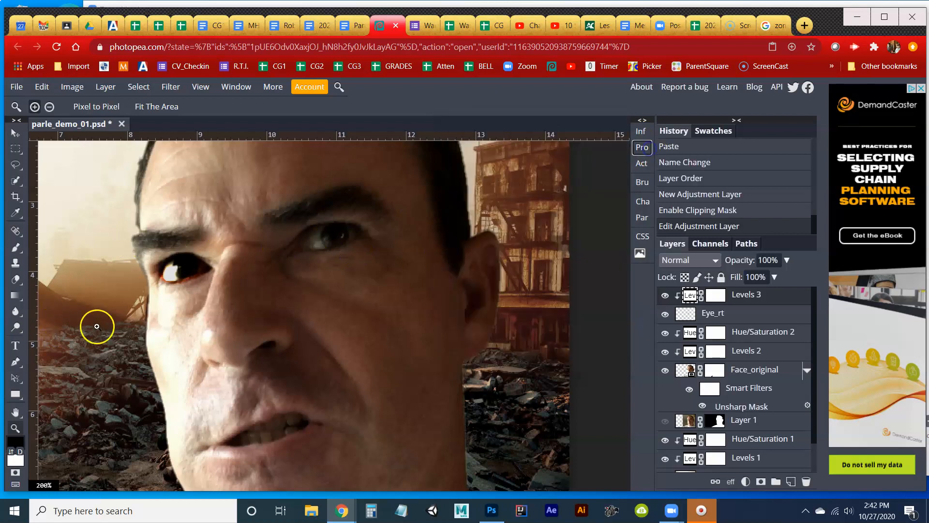
Examine the Levels-adjusted eye in the full image and up close.
{"action": "double_click", "coordinate": [17, 427]}
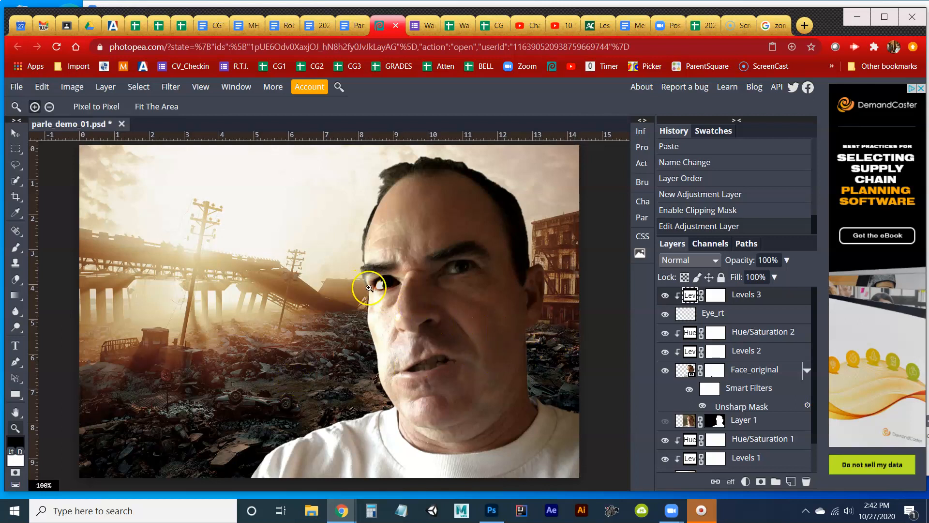
{"action": "left_click", "coordinate": [390, 294]}
{"action": "left_click", "coordinate": [390, 294]}
Add a layer mask to the Eye_rt layer.
{"action": "left_click", "coordinate": [390, 294]}
{"action": "left_click", "coordinate": [390, 294]}
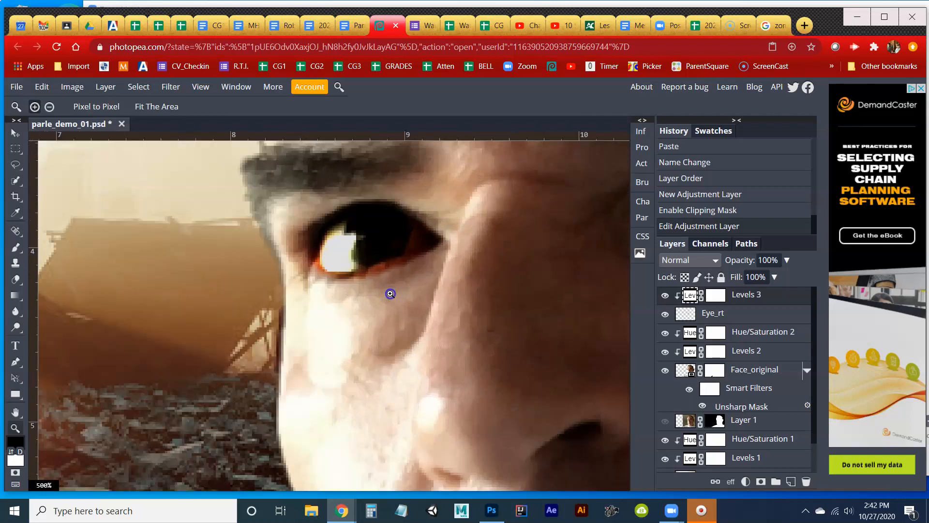
{"action": "left_click", "coordinate": [390, 293]}
{"action": "left_click", "coordinate": [730, 317]}
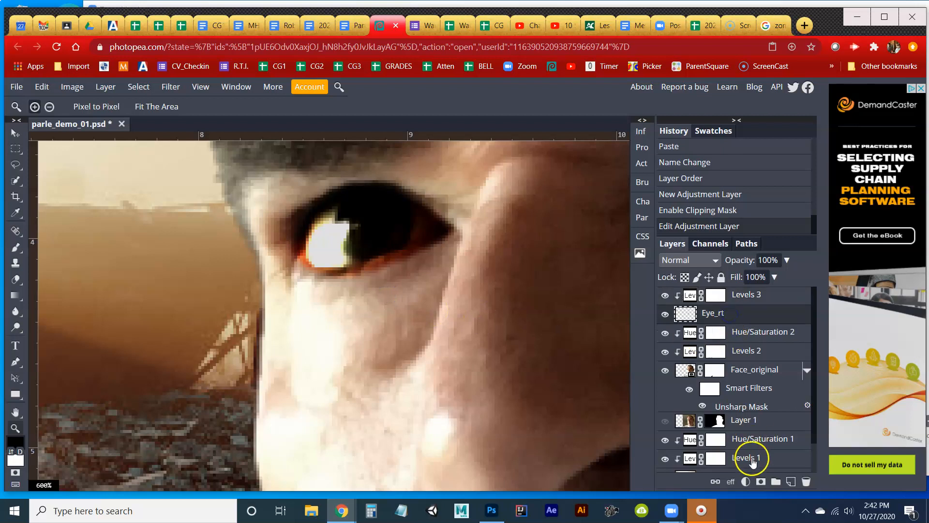
{"action": "left_click", "coordinate": [760, 480]}
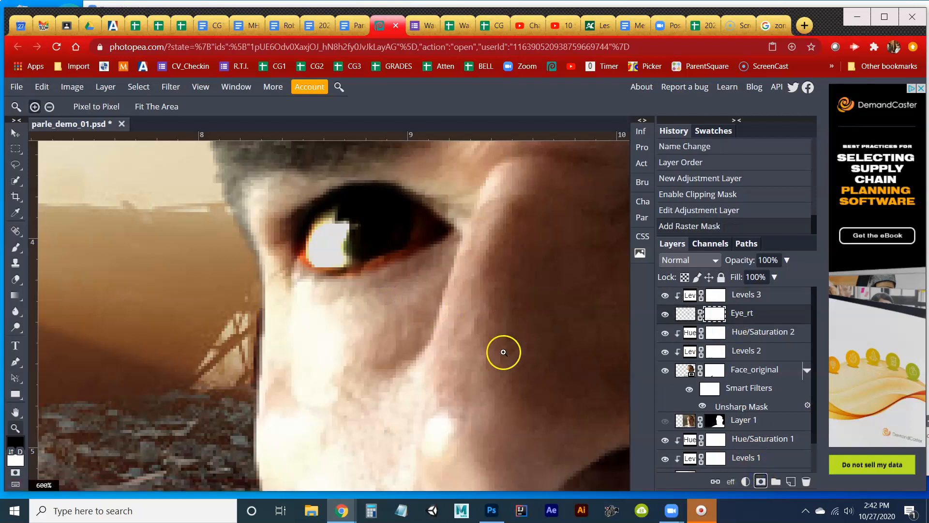
Paint black on the Eye_rt mask along the eye's outer and lower edge with a 12 px brush at 49% hardness.
{"action": "key", "text": "b"}
{"action": "right_click", "coordinate": [367, 320]}
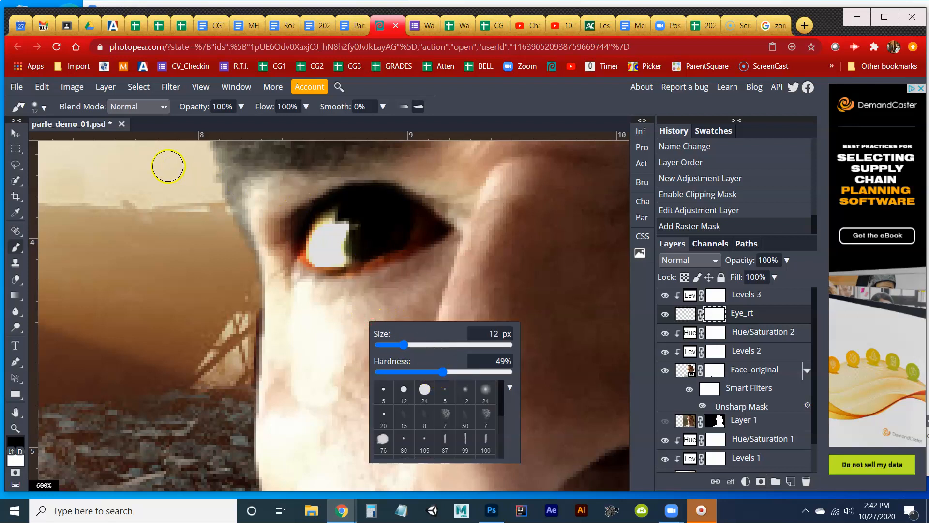
{"action": "left_click", "coordinate": [109, 131]}
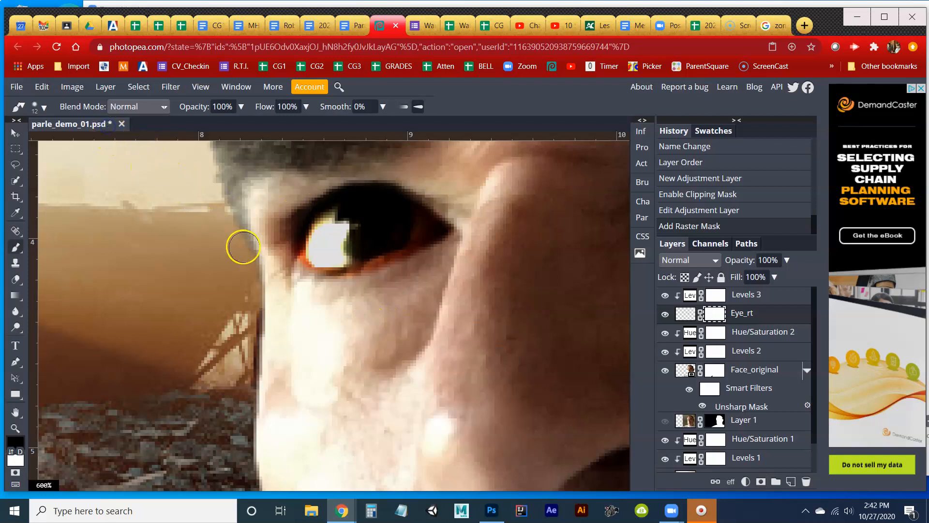
{"action": "mouse_move", "coordinate": [286, 247]}
{"action": "left_mouse_down"}
{"action": "mouse_move", "coordinate": [304, 279]}
{"action": "mouse_move", "coordinate": [347, 287]}
{"action": "mouse_move", "coordinate": [465, 238]}
{"action": "mouse_move", "coordinate": [341, 288]}
{"action": "mouse_move", "coordinate": [308, 284]}
{"action": "mouse_move", "coordinate": [350, 288]}
{"action": "left_mouse_up"}
{"action": "double_click", "coordinate": [15, 427]}
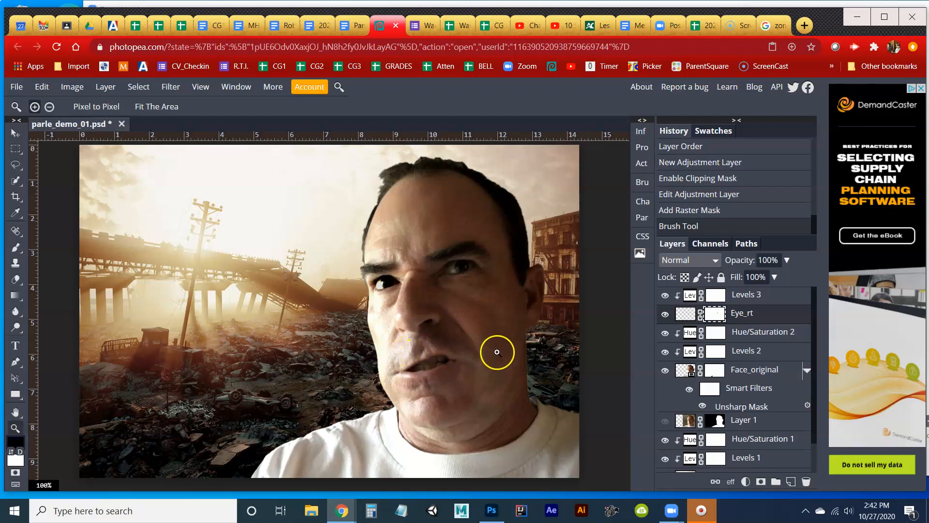
{"action": "left_click", "coordinate": [497, 319]}
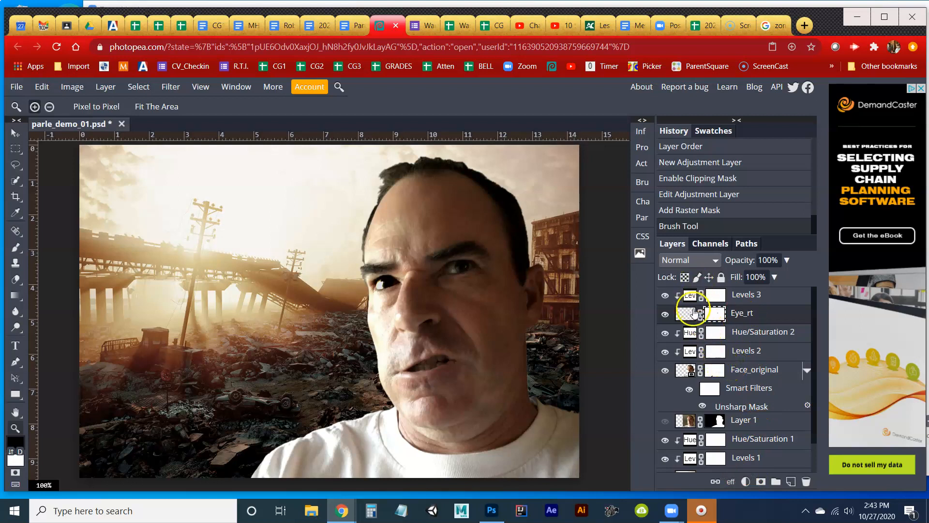
Try several blend modes on the Eye_rt layer and leave it on Soft Light.
{"action": "left_click", "coordinate": [687, 264]}
{"action": "left_click", "coordinate": [686, 265]}
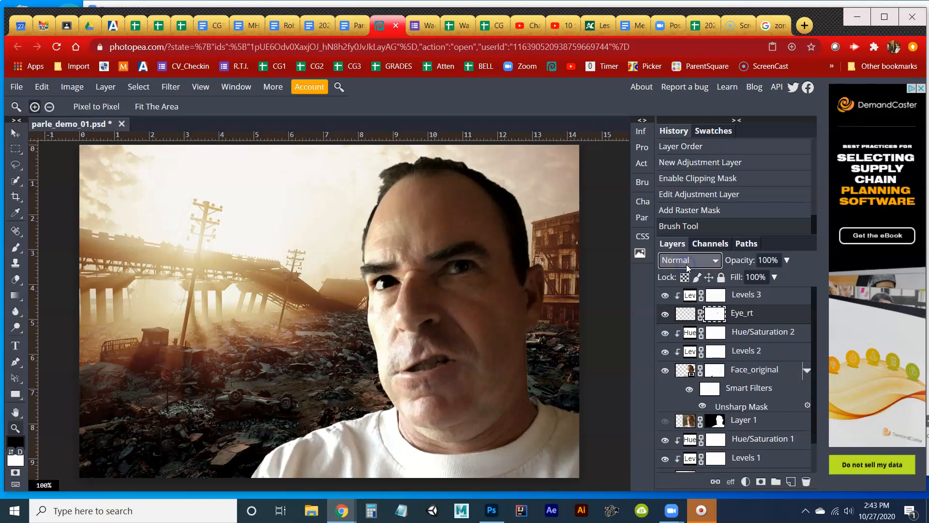
{"action": "left_click", "coordinate": [686, 265]}
{"action": "left_click", "coordinate": [686, 264]}
{"action": "key", "text": "Down"}
{"action": "key", "text": "Down"}
{"action": "key", "text": "Down"}
{"action": "key", "text": "Down"}
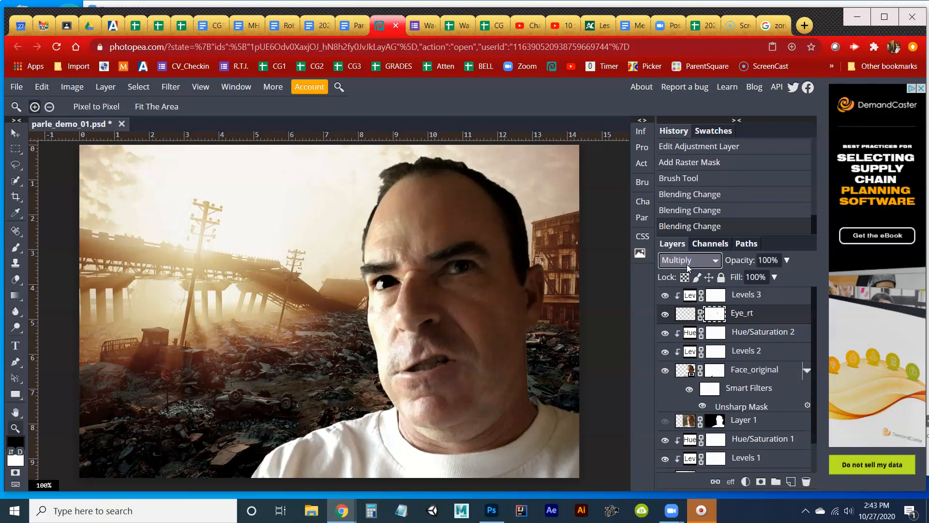
{"action": "key", "text": "Down"}
{"action": "key", "text": "Down"}
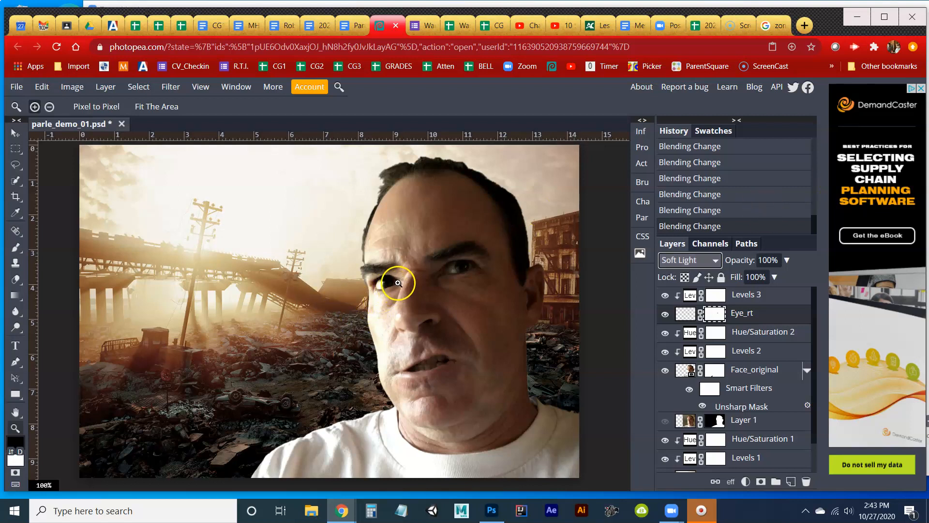
{"action": "left_click", "coordinate": [694, 264]}
{"action": "left_click", "coordinate": [694, 264]}
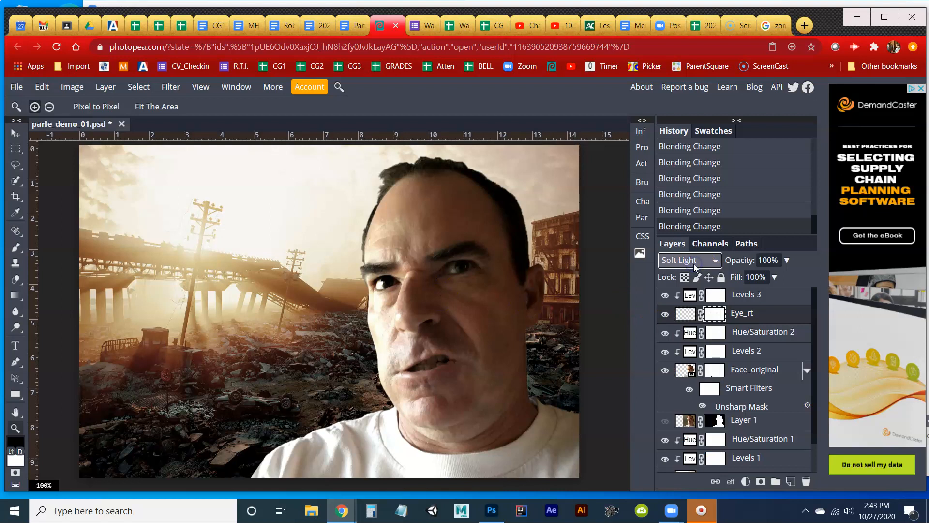
{"action": "scroll", "coordinate": [694, 266], "scroll_direction": "down", "scroll_amount": 4}
{"action": "scroll", "coordinate": [694, 268], "scroll_direction": "down", "scroll_amount": 1}
{"action": "scroll", "coordinate": [694, 267], "scroll_direction": "down", "scroll_amount": 2}
{"action": "scroll", "coordinate": [693, 266], "scroll_direction": "up", "scroll_amount": 5}
{"action": "left_click", "coordinate": [745, 313]}
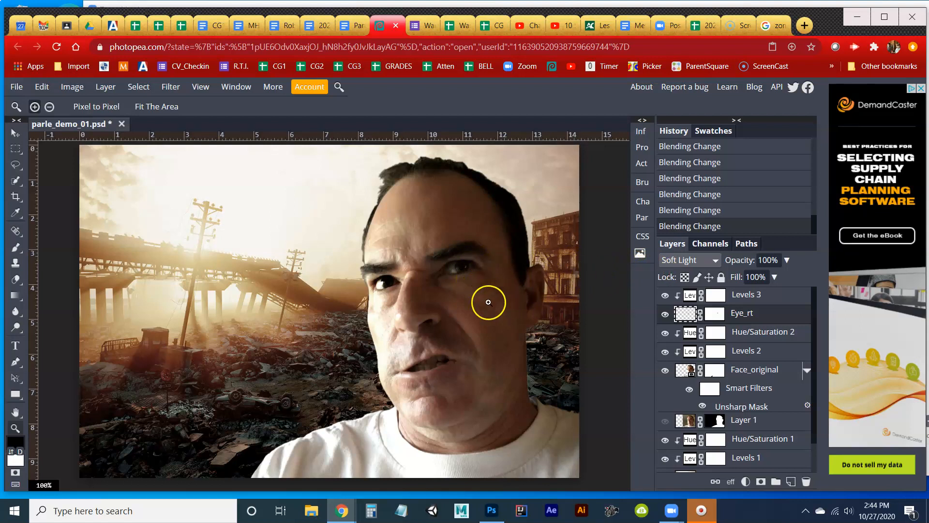
Switch to the Google Images results for "zombie eyes" and copy the previewed Pinterest picture of red-ringed eyes.
{"action": "left_click", "coordinate": [770, 29]}
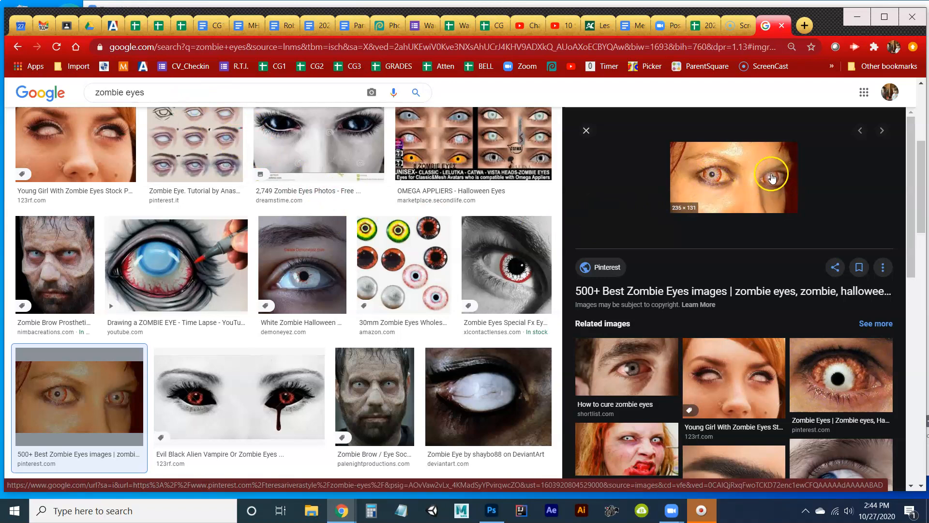
{"action": "left_click", "coordinate": [391, 25]}
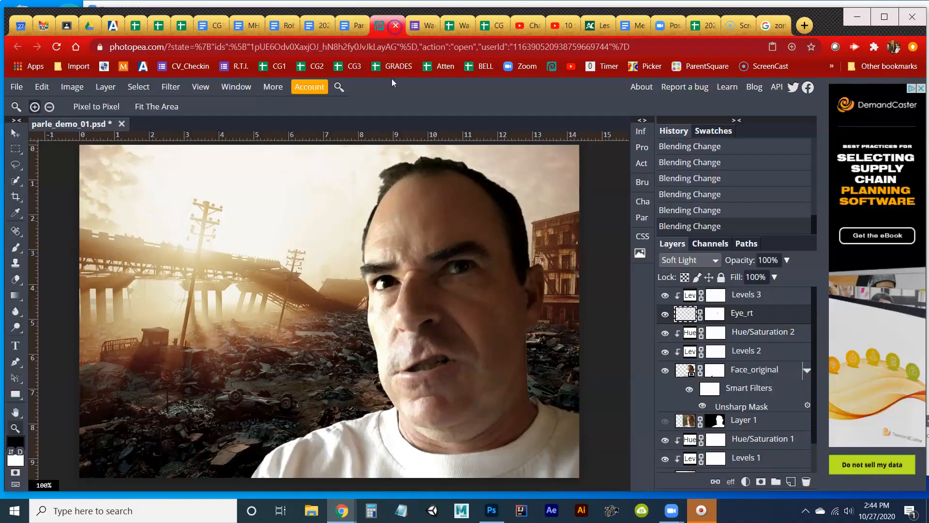
{"action": "left_click", "coordinate": [765, 27]}
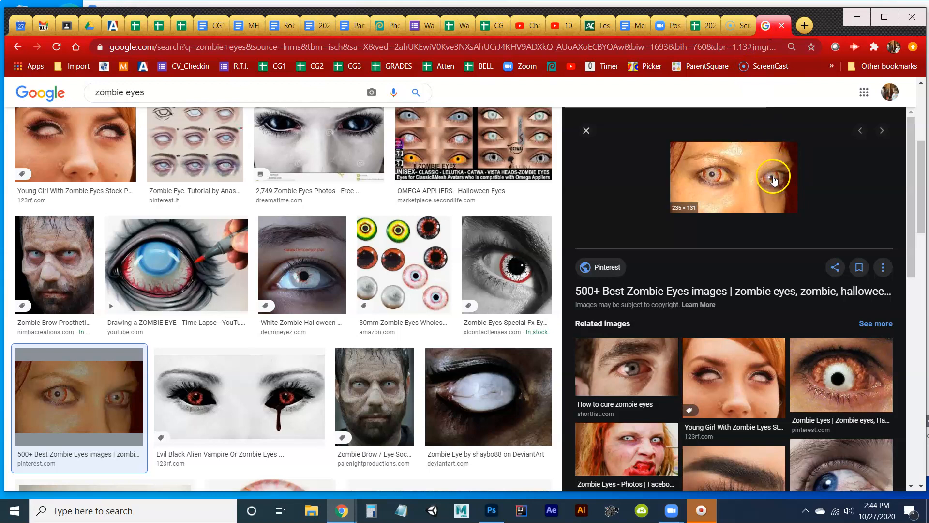
{"action": "right_click", "coordinate": [715, 176]}
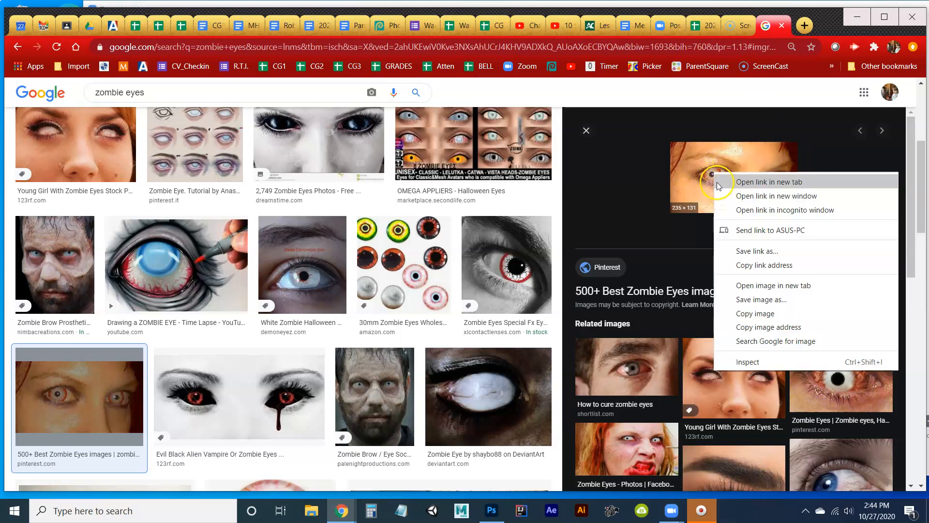
{"action": "left_click", "coordinate": [755, 314]}
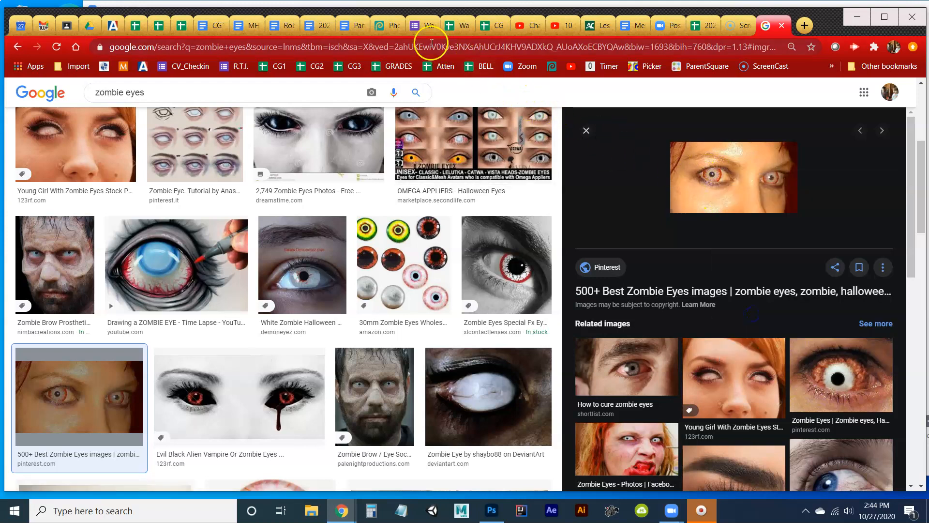
Switch back to Photopea, paste the zombie eyes picture into parle_demo_01.psd and move its layer above Levels 3.
{"action": "left_click", "coordinate": [393, 25]}
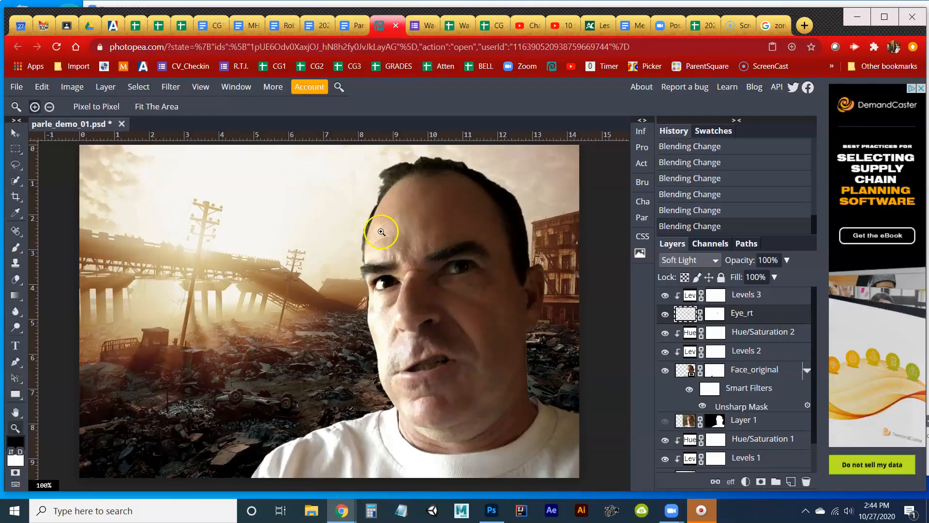
{"action": "key", "text": "ctrl+v"}
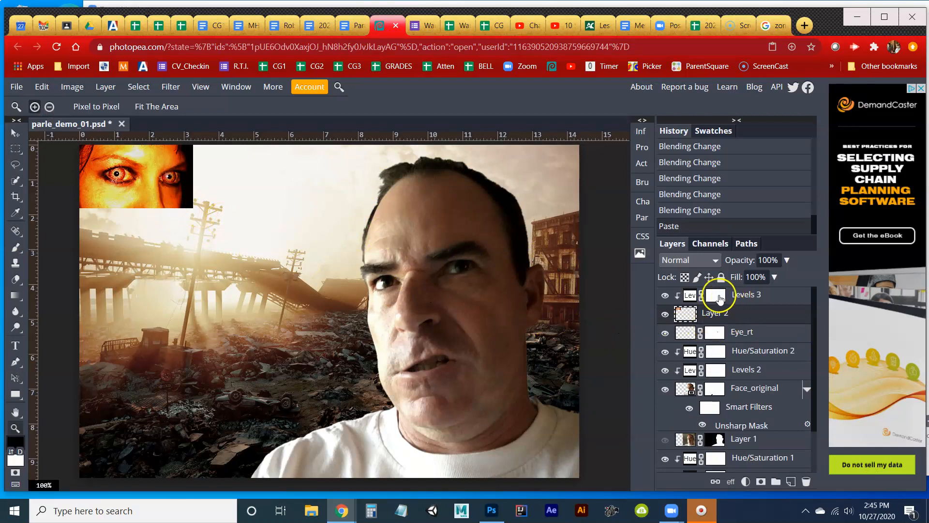
{"action": "left_click_drag", "start_coordinate": [704, 310], "coordinate": [725, 289]}
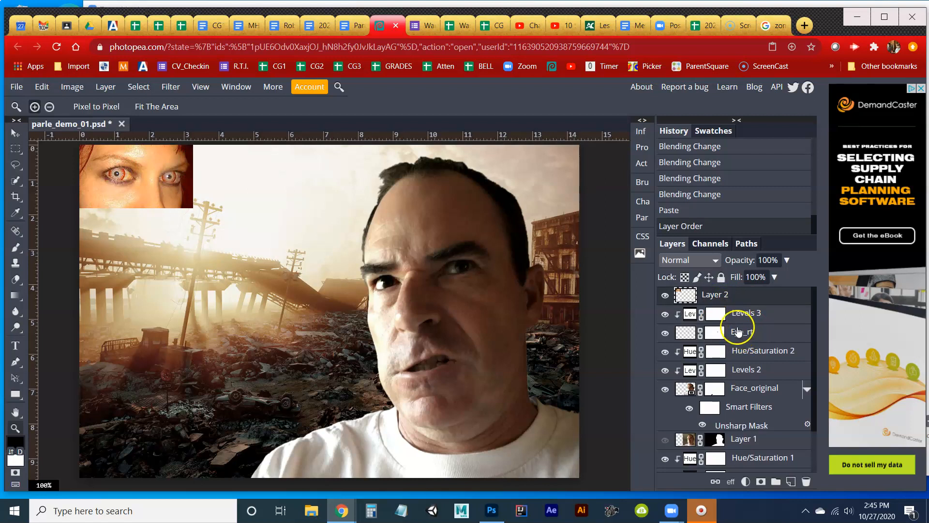
Flip the pasted zombie eyes picture horizontally and position it over the man's nose and cheek.
{"action": "left_click", "coordinate": [15, 132]}
{"action": "left_click_drag", "start_coordinate": [168, 187], "coordinate": [331, 323]}
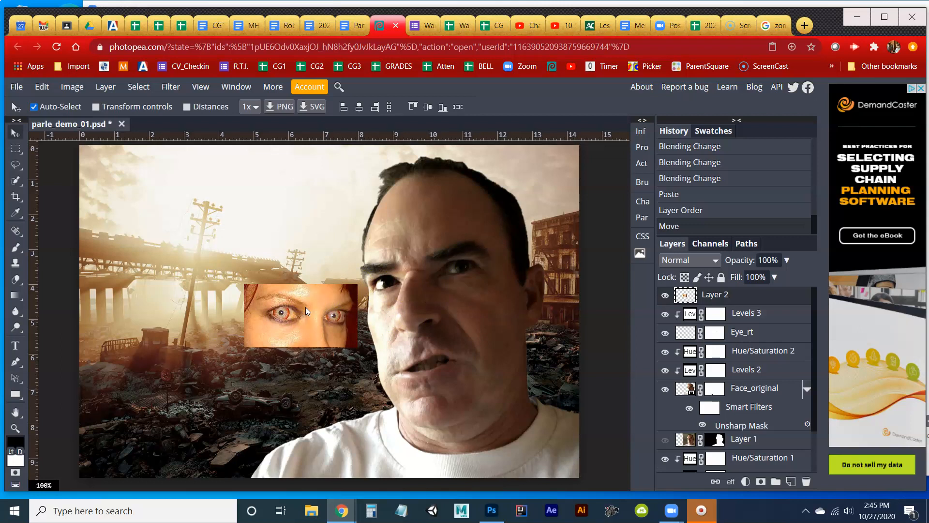
{"action": "key", "text": "ctrl+t"}
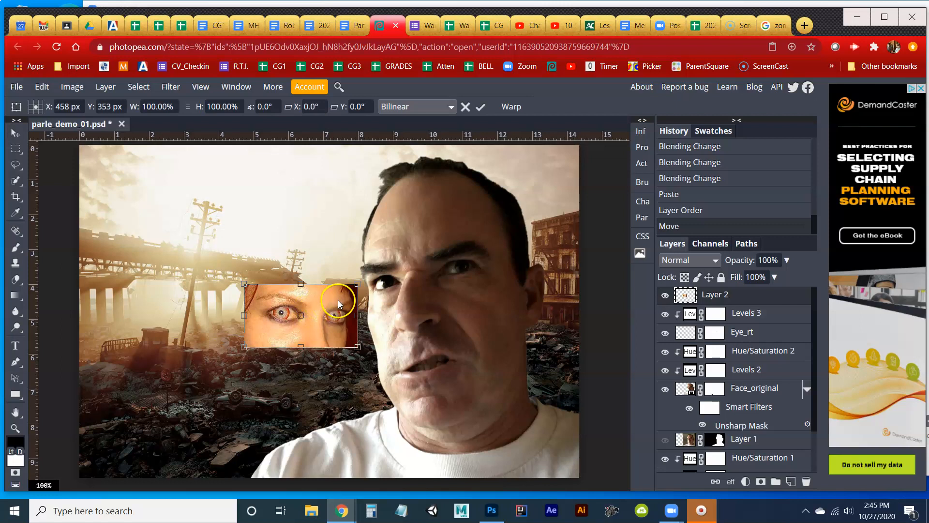
{"action": "left_click", "coordinate": [42, 88]}
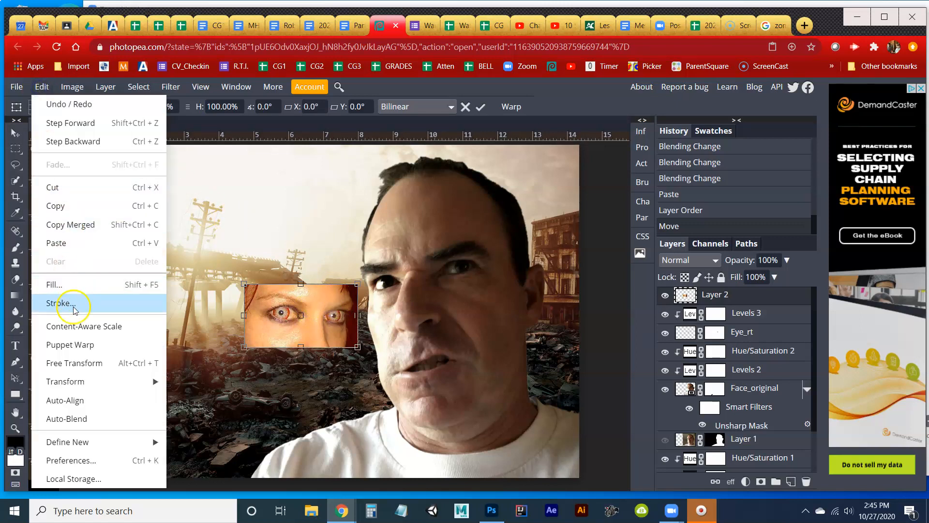
{"action": "left_click", "coordinate": [539, 104]}
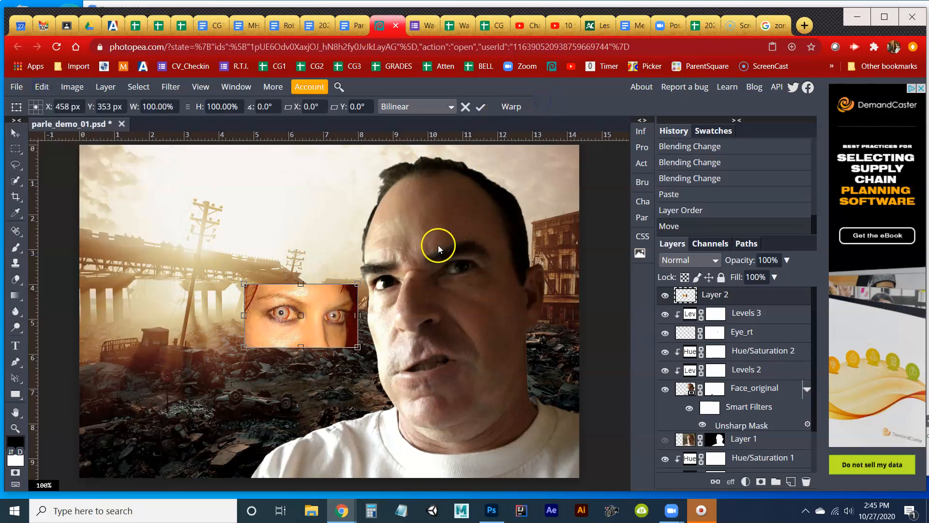
{"action": "right_click", "coordinate": [327, 305]}
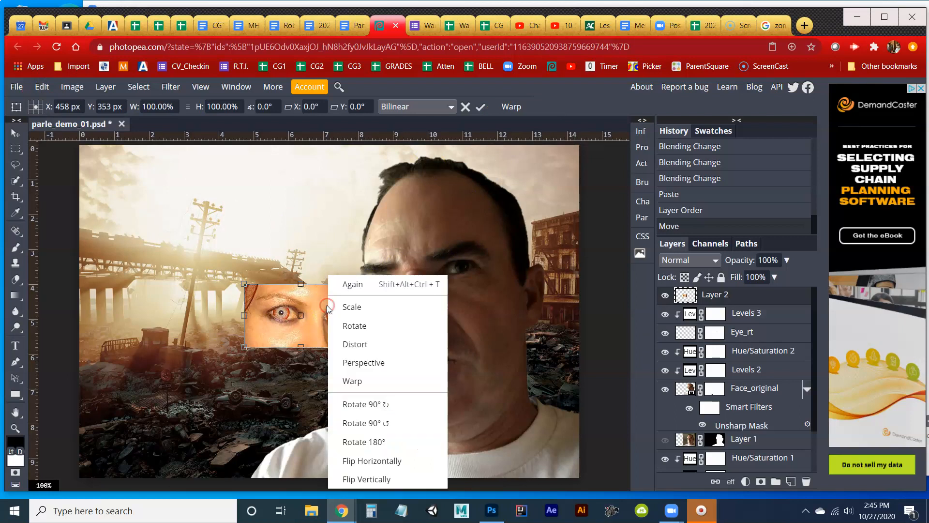
{"action": "left_click", "coordinate": [378, 462]}
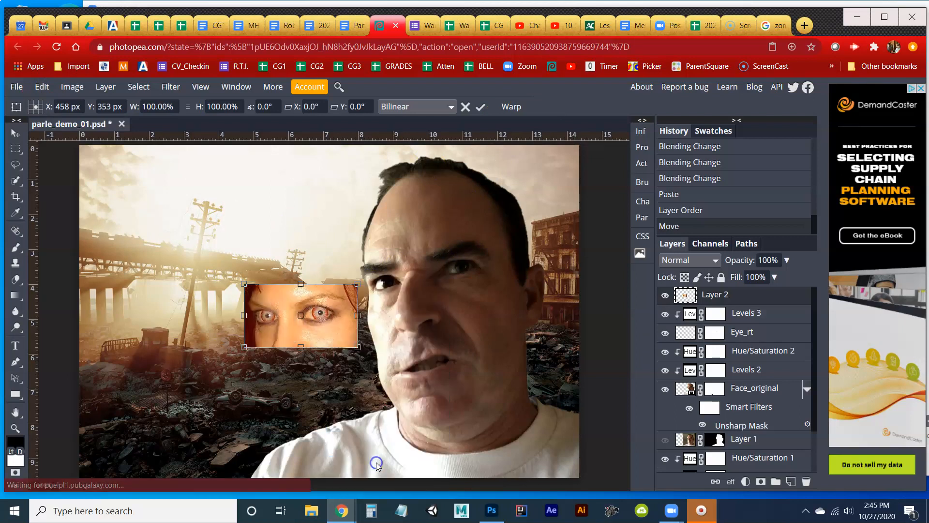
{"action": "key", "text": "Return"}
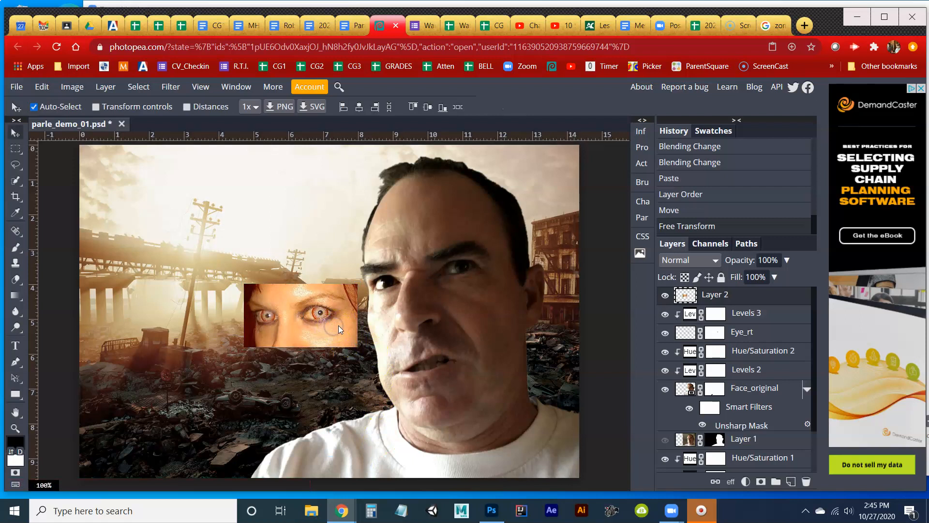
{"action": "left_click_drag", "start_coordinate": [318, 326], "coordinate": [438, 371]}
Draw a freehand lasso selection around the larger zombie eye in Layer 2, following its lids.
{"action": "key", "text": "z"}
{"action": "left_click", "coordinate": [471, 329]}
{"action": "left_click", "coordinate": [447, 353]}
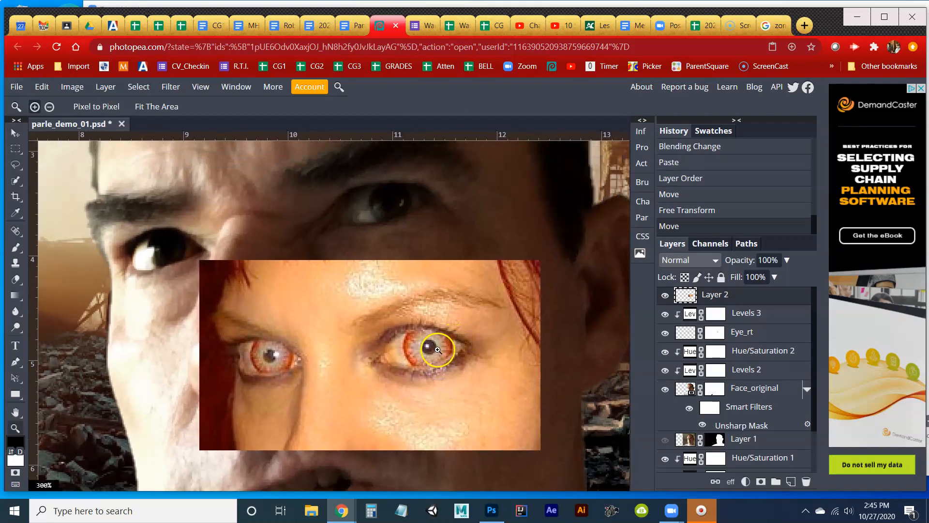
{"action": "left_click", "coordinate": [437, 349]}
{"action": "left_click", "coordinate": [436, 349]}
{"action": "left_click_drag", "start_coordinate": [437, 349], "coordinate": [428, 310]}
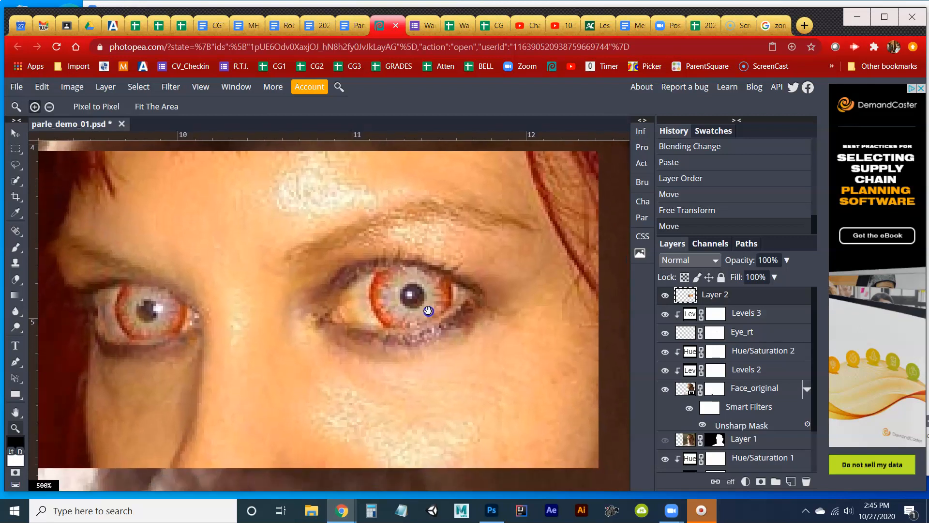
{"action": "left_click", "coordinate": [15, 165]}
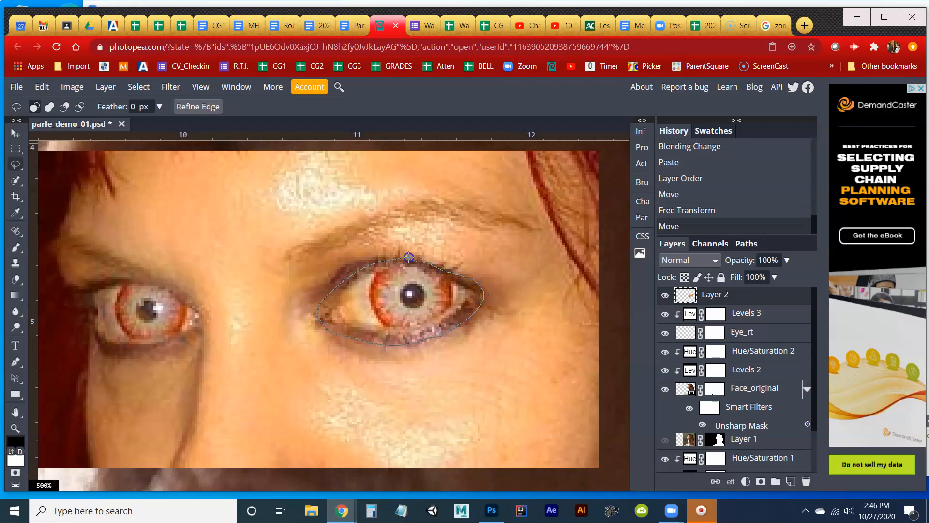
{"action": "left_click_drag", "start_coordinate": [402, 257], "coordinate": [403, 257]}
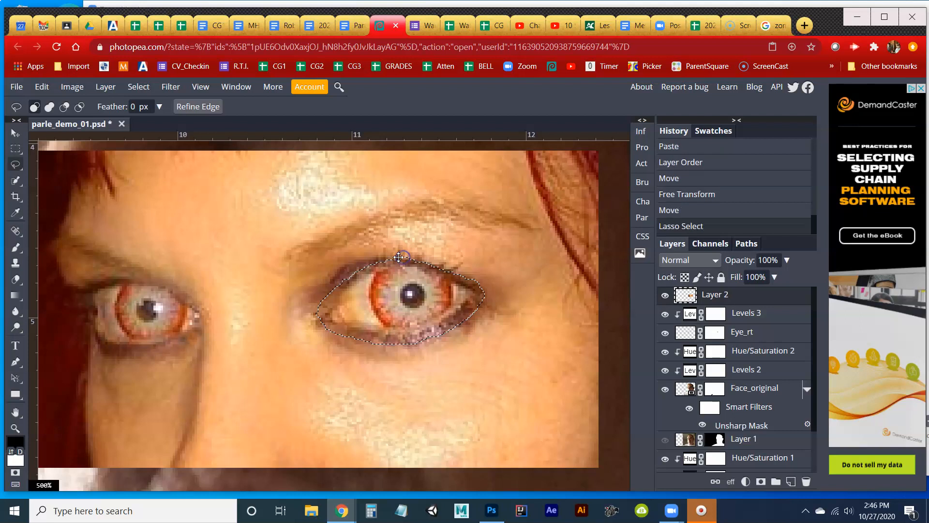
Feather the eye selection and turn it into a layer mask on Layer 2, isolating the zombie eye.
{"action": "left_click", "coordinate": [140, 87]}
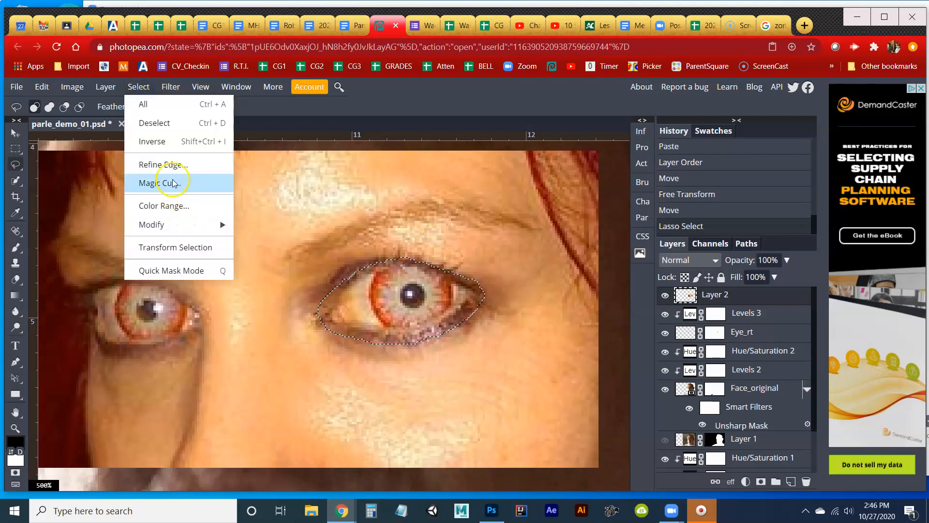
{"action": "mouse_move", "coordinate": [221, 224]}
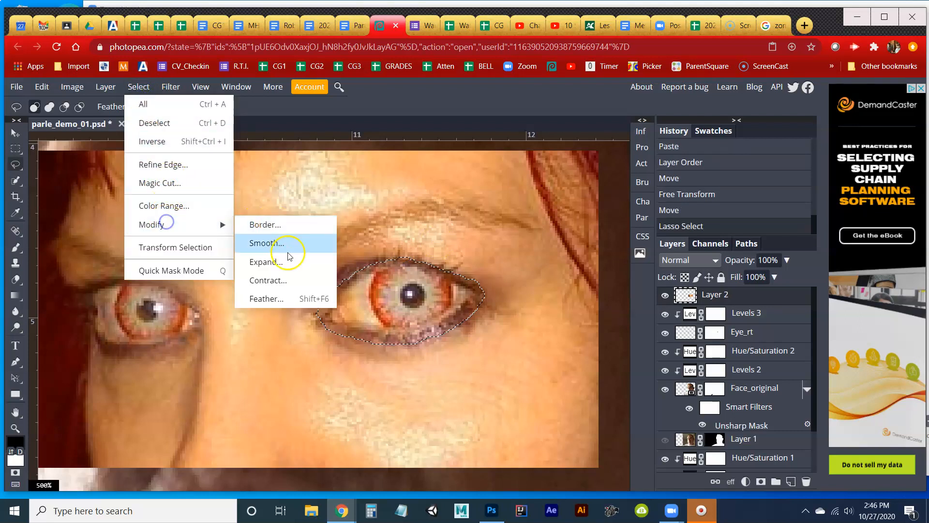
{"action": "left_click", "coordinate": [291, 301]}
{"action": "left_click", "coordinate": [201, 242]}
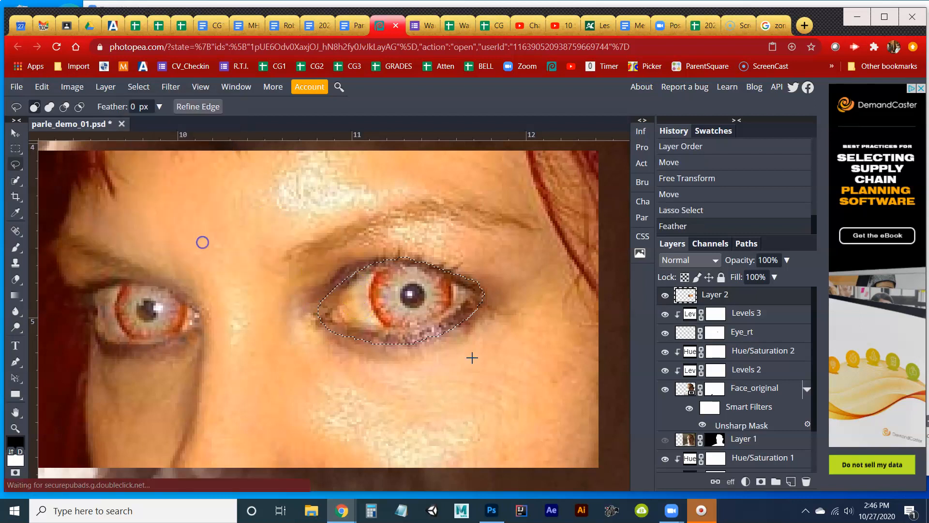
{"action": "left_click", "coordinate": [760, 481]}
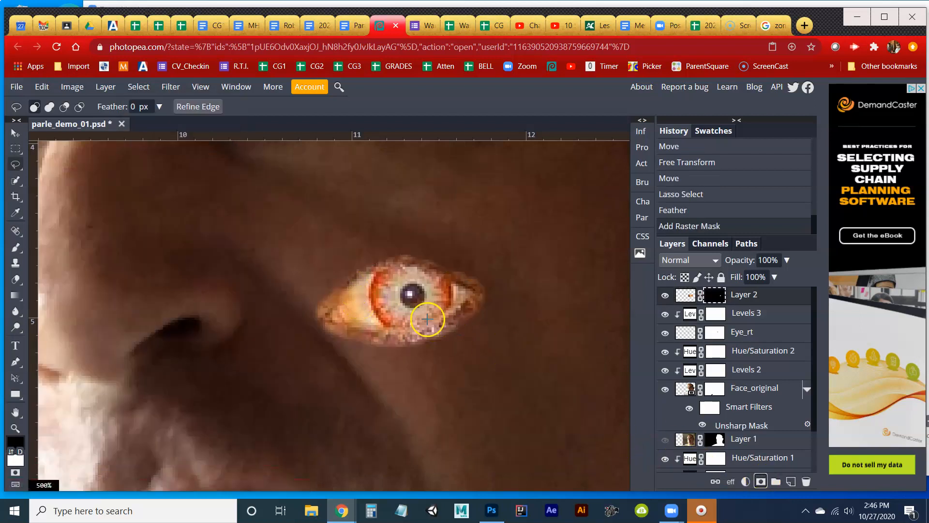
{"action": "scroll", "coordinate": [437, 324], "scroll_direction": "down", "scroll_amount": 3}
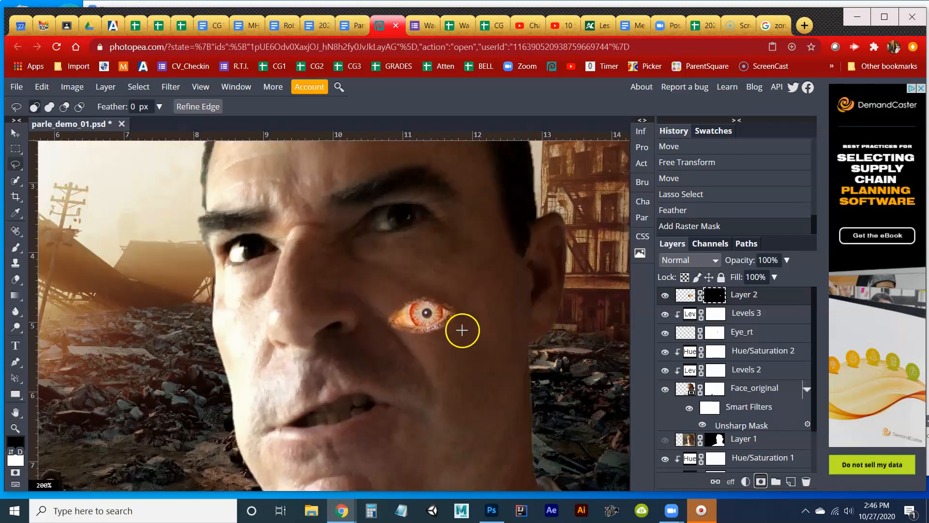
Move the masked zombie eye in Layer 2 from the cheek up over the man's eye socket.
{"action": "key", "text": "v"}
{"action": "left_click_drag", "start_coordinate": [447, 328], "coordinate": [415, 227]}
{"action": "scroll", "coordinate": [447, 254], "scroll_direction": "up", "scroll_amount": 3}
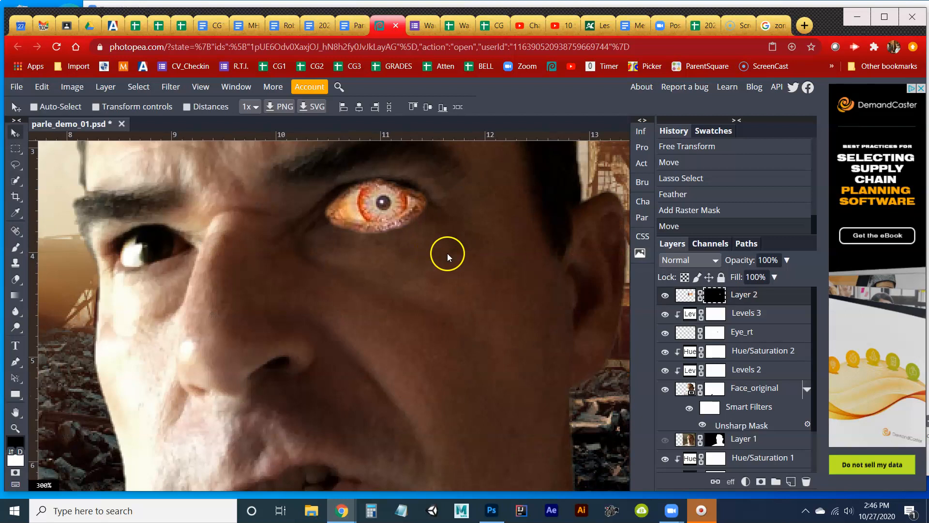
{"action": "left_click_drag", "start_coordinate": [448, 260], "coordinate": [466, 341]}
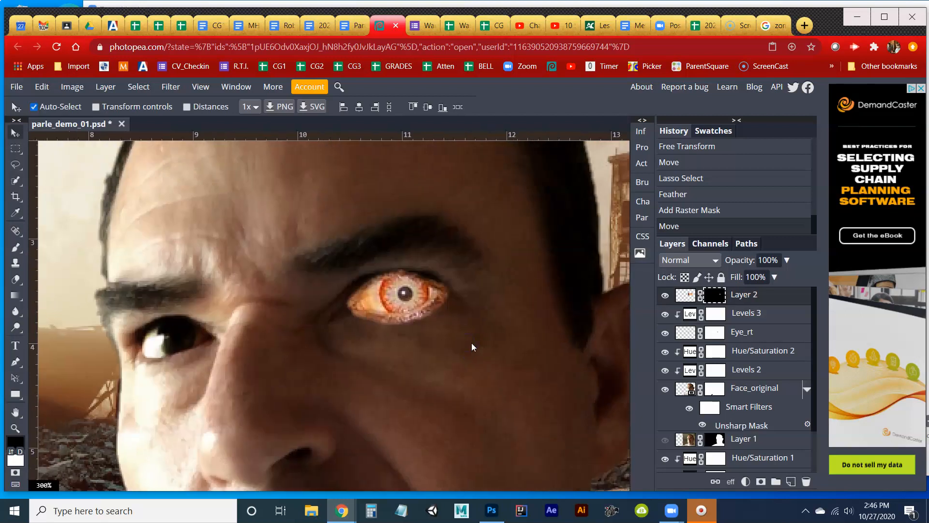
Rotate the zombie eye about -4.1° to follow the man's eye and nudge it into the socket.
{"action": "key", "text": "ctrl+t"}
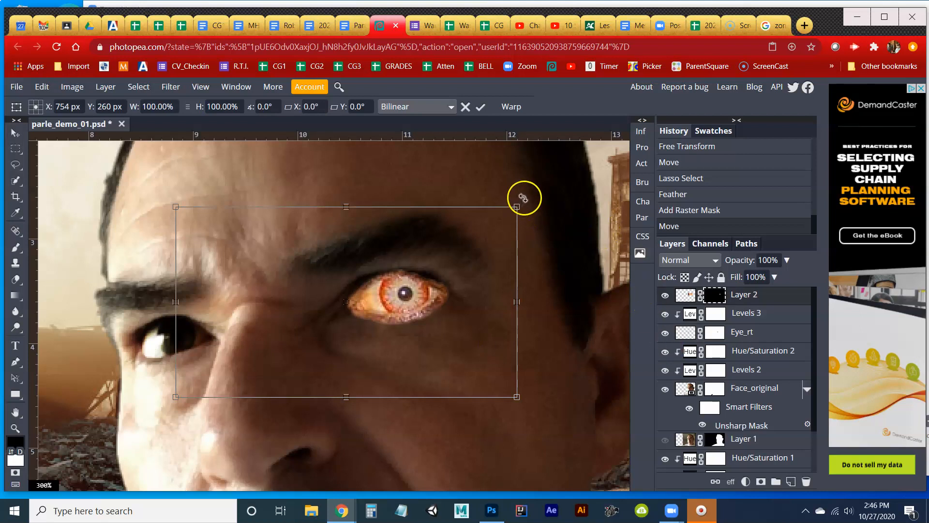
{"action": "left_click_drag", "start_coordinate": [524, 200], "coordinate": [522, 184]}
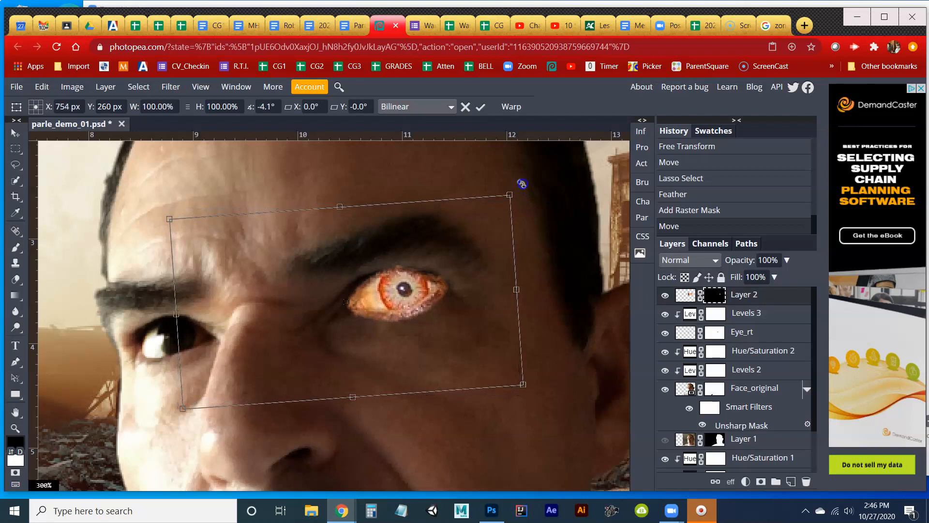
{"action": "double_click", "coordinate": [434, 315]}
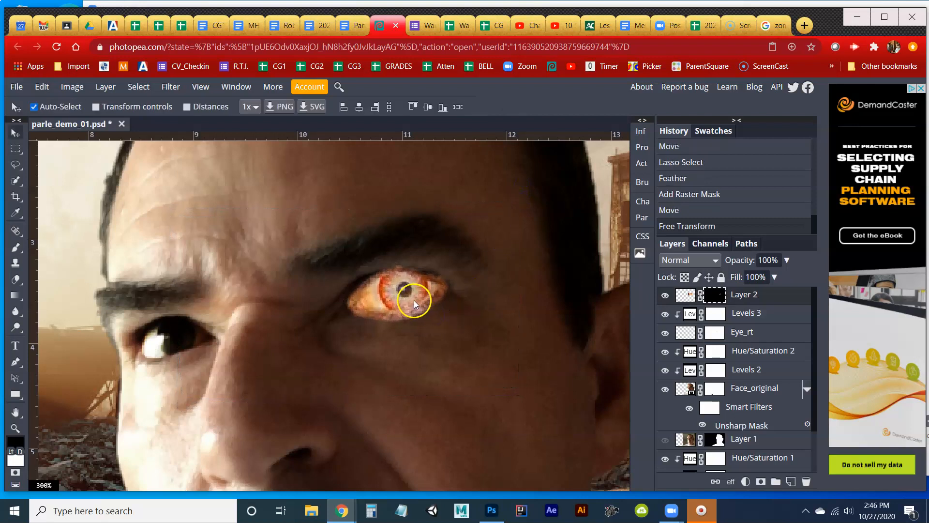
{"action": "mouse_move", "coordinate": [409, 305]}
{"action": "left_mouse_down"}
{"action": "mouse_move", "coordinate": [442, 348]}
{"action": "mouse_move", "coordinate": [411, 307]}
{"action": "mouse_move", "coordinate": [419, 349]}
{"action": "mouse_move", "coordinate": [409, 309]}
{"action": "left_mouse_up"}
Lower Layer 2's opacity to about 17% so the original eye shows through the zombie eye.
{"action": "key", "text": "z"}
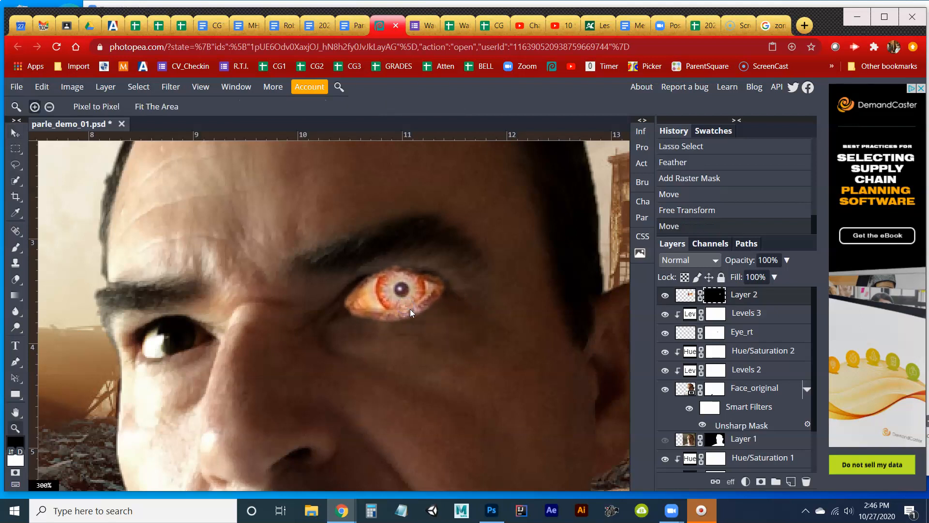
{"action": "left_click", "coordinate": [410, 309]}
{"action": "left_click", "coordinate": [409, 308]}
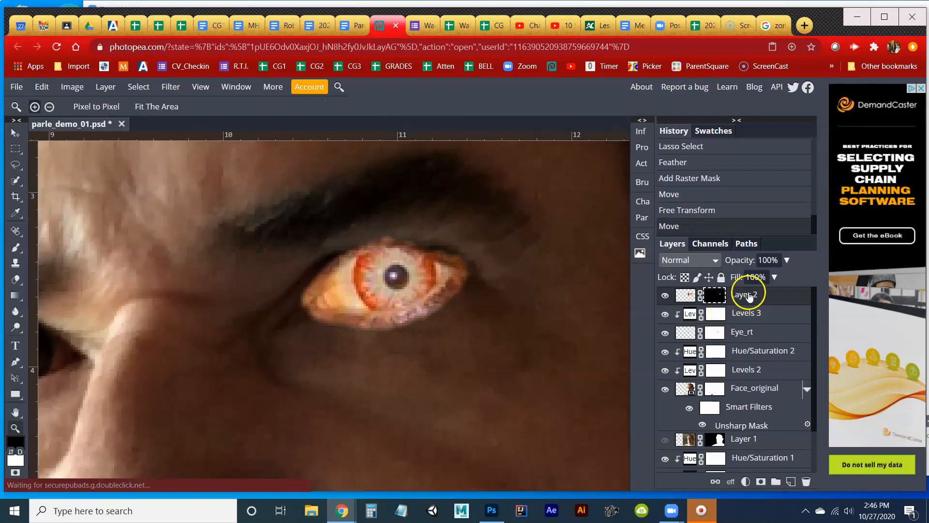
{"action": "left_click", "coordinate": [686, 294]}
{"action": "left_click", "coordinate": [786, 260]}
{"action": "left_click_drag", "start_coordinate": [790, 277], "coordinate": [740, 291]}
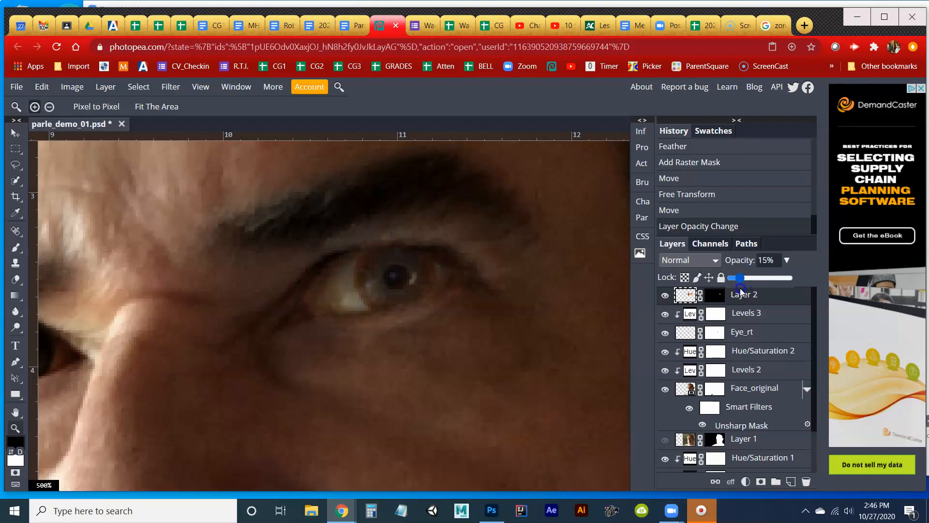
Paint black on Layer 2's mask with the Brush around the lower lid and corners of the zombie eye.
{"action": "left_click", "coordinate": [716, 295]}
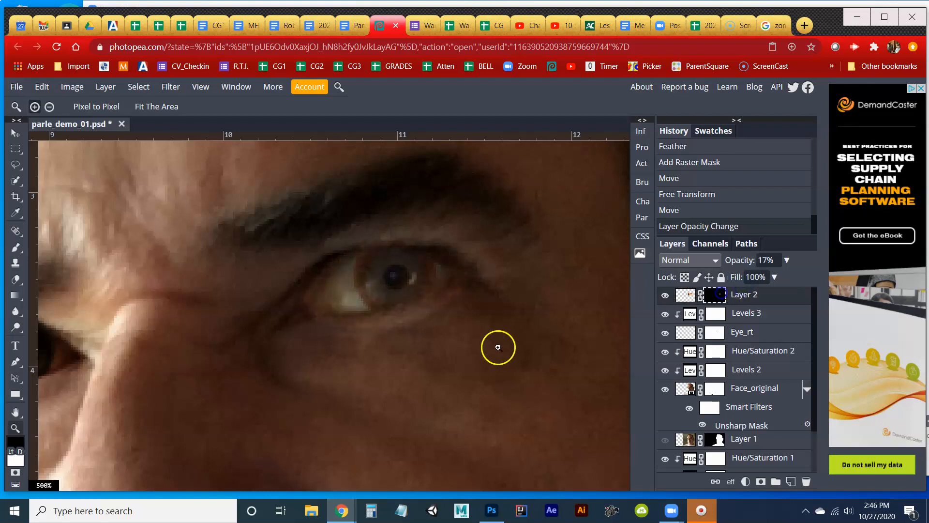
{"action": "key", "text": "b"}
{"action": "left_click_drag", "start_coordinate": [333, 333], "coordinate": [335, 333]}
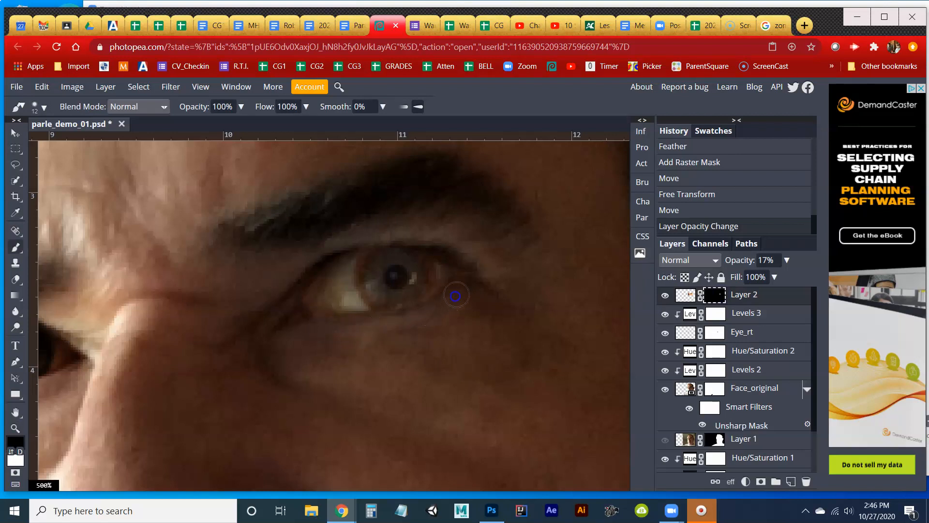
{"action": "left_click_drag", "start_coordinate": [456, 295], "coordinate": [474, 289]}
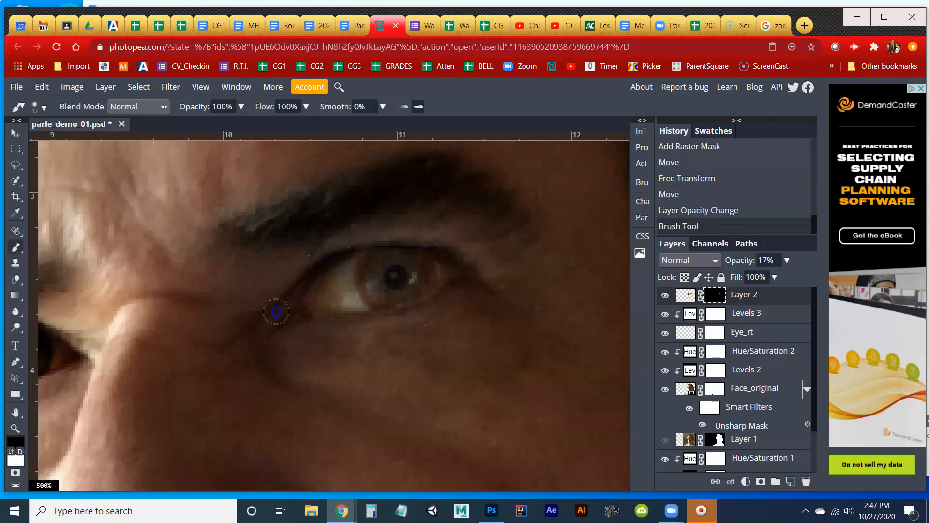
{"action": "left_click", "coordinate": [276, 311]}
Set the brush to 40 px with 0% hardness and paint Layer 2's mask beside the eye's inner corner.
{"action": "right_click", "coordinate": [263, 339]}
{"action": "left_click_drag", "start_coordinate": [332, 393], "coordinate": [269, 393]}
{"action": "left_click_drag", "start_coordinate": [304, 366], "coordinate": [308, 366]}
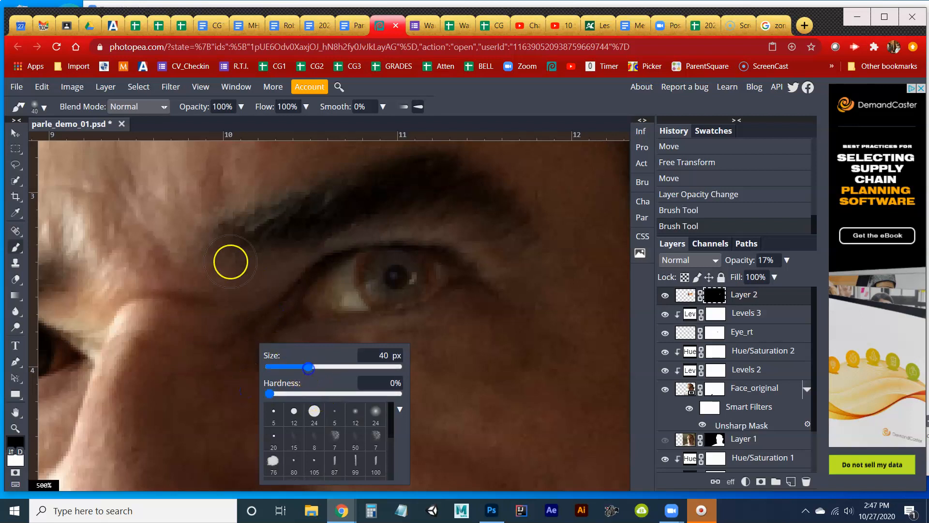
{"action": "left_click", "coordinate": [89, 129]}
{"action": "mouse_move", "coordinate": [274, 274]}
{"action": "left_mouse_down"}
{"action": "mouse_move", "coordinate": [253, 296]}
{"action": "mouse_move", "coordinate": [260, 327]}
{"action": "mouse_move", "coordinate": [294, 355]}
{"action": "mouse_move", "coordinate": [271, 361]}
{"action": "left_mouse_up"}
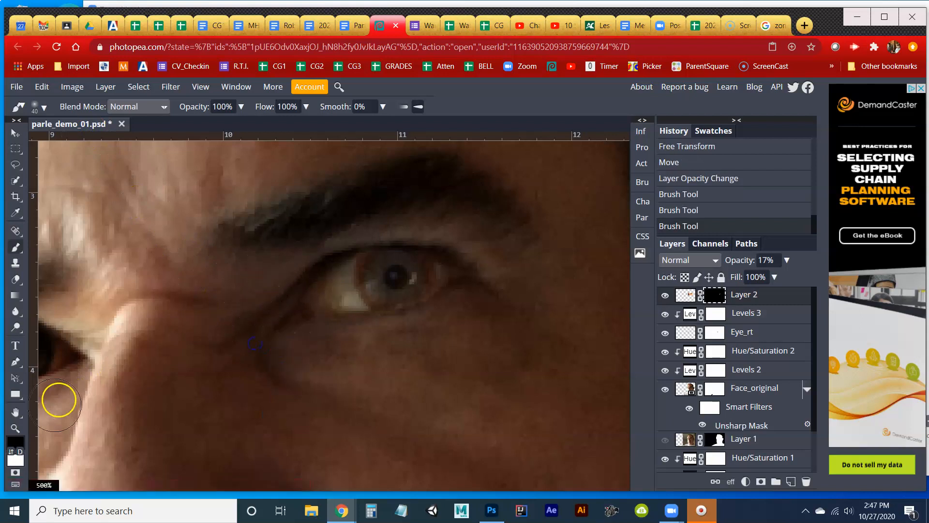
Restore Layer 2's opacity to 100%.
{"action": "double_click", "coordinate": [15, 428]}
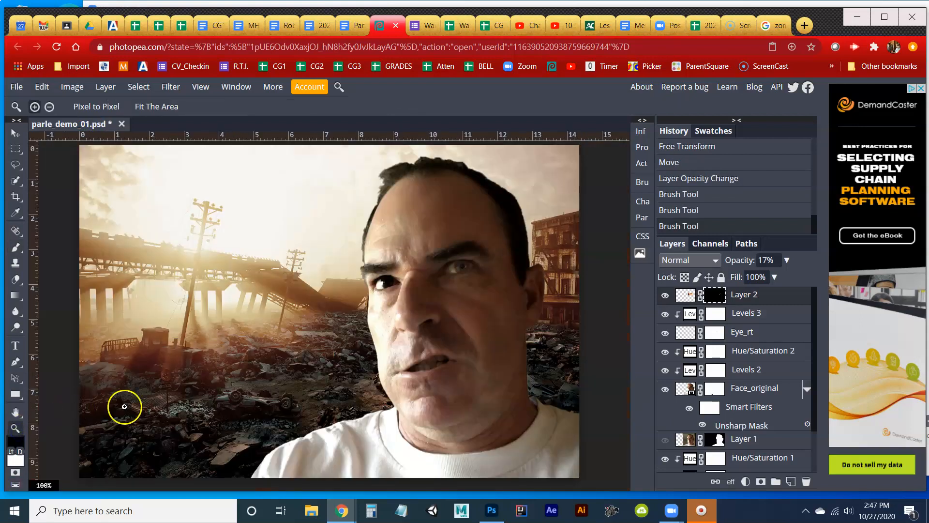
{"action": "left_click", "coordinate": [456, 313]}
{"action": "left_click_drag", "start_coordinate": [499, 276], "coordinate": [395, 374]}
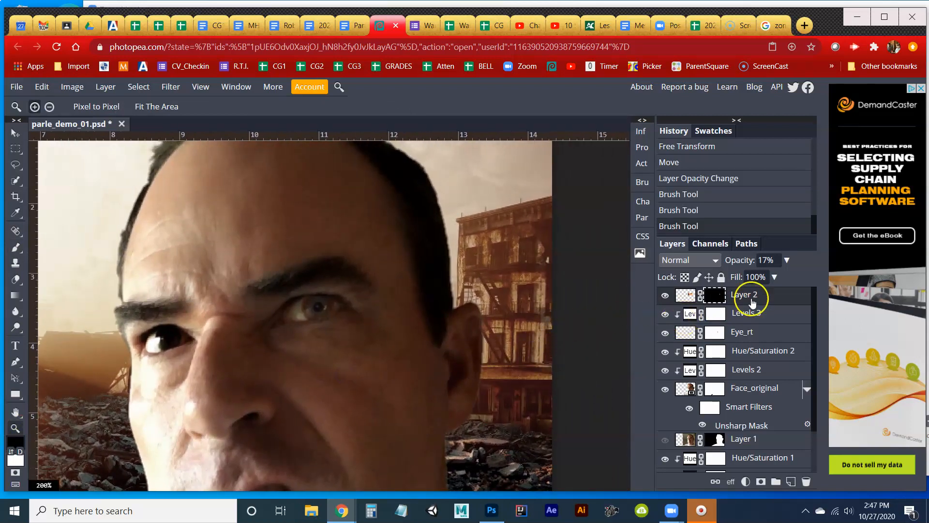
{"action": "left_click_drag", "start_coordinate": [771, 277], "coordinate": [794, 277]}
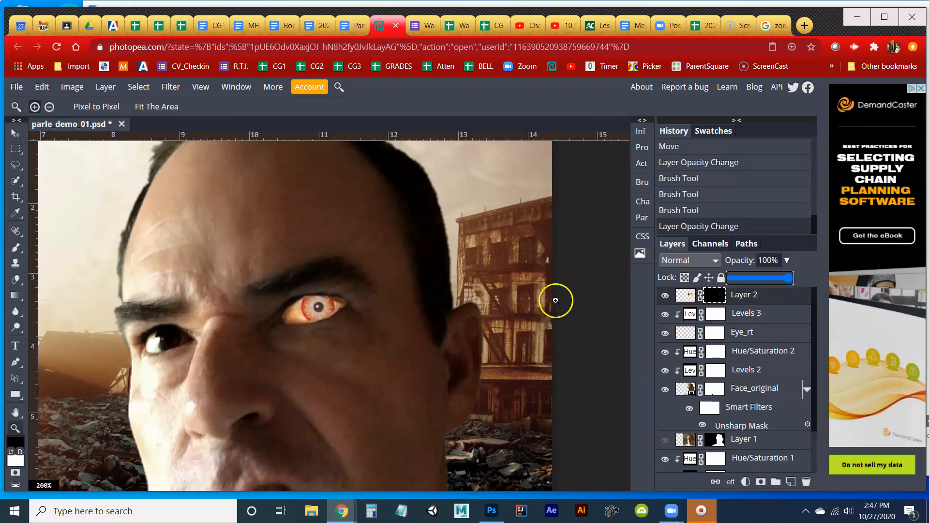
Paint soft black strokes on Layer 2's image, above the zombie eye and beside the nose.
{"action": "left_click", "coordinate": [693, 297]}
{"action": "key", "text": "b"}
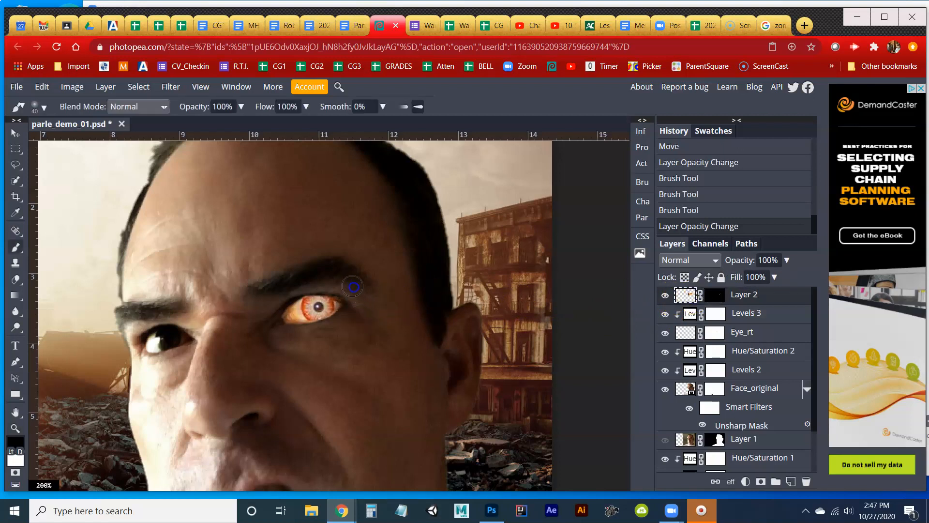
{"action": "left_click_drag", "start_coordinate": [341, 281], "coordinate": [327, 266]}
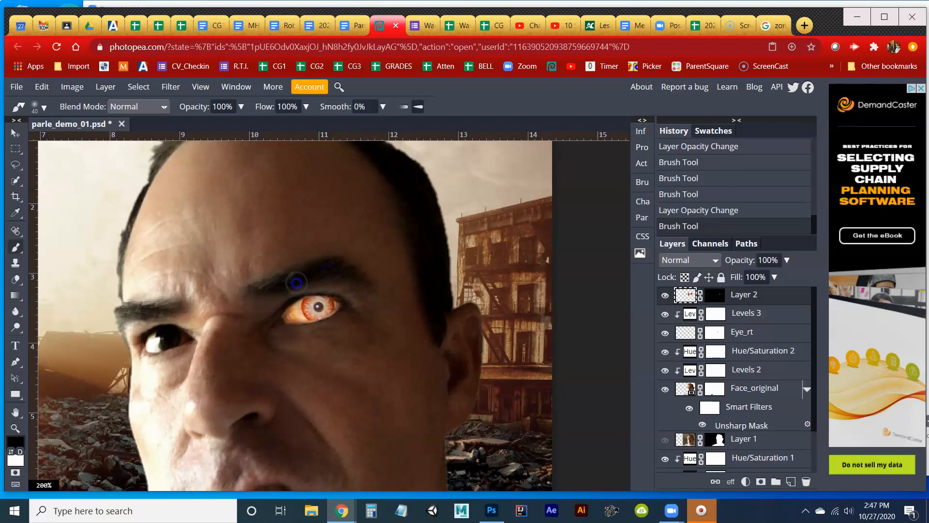
{"action": "left_click", "coordinate": [249, 349]}
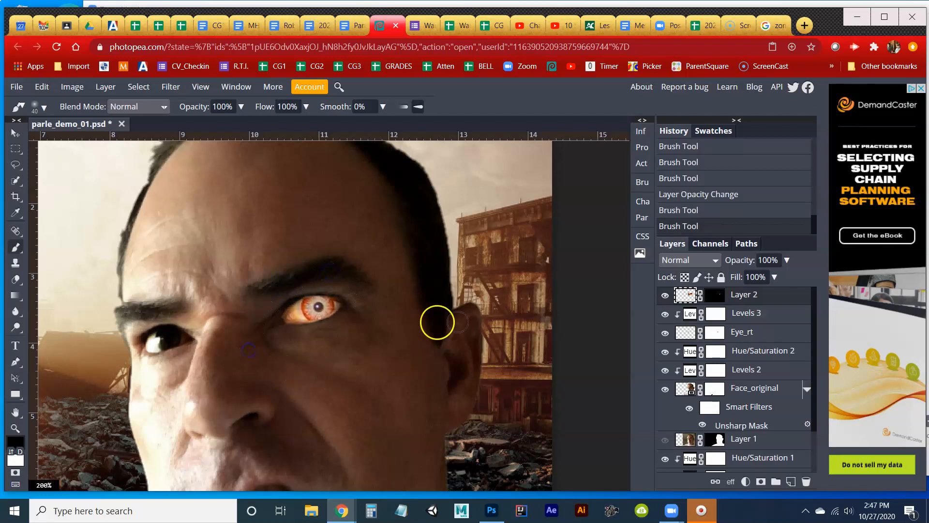
Add a Levels adjustment layer above Layer 2 and clip it to the zombie eye.
{"action": "left_click", "coordinate": [746, 481]}
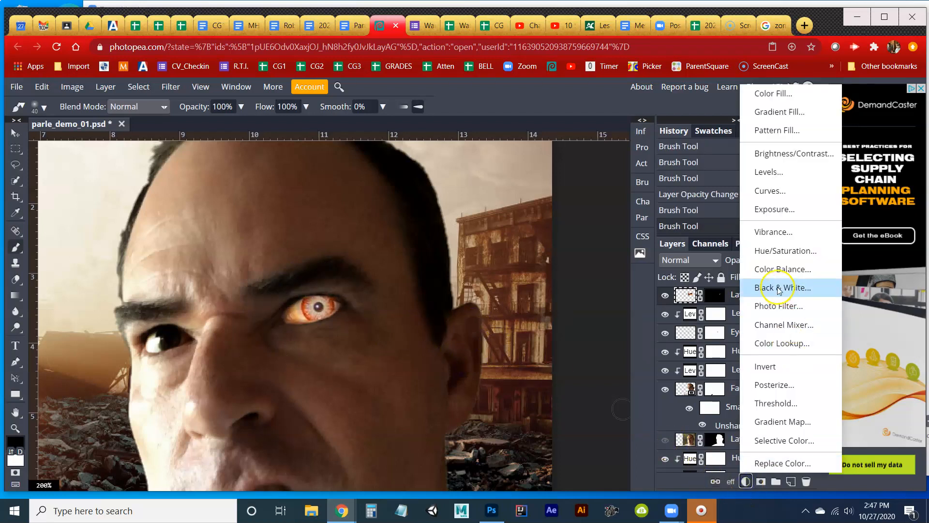
{"action": "left_click", "coordinate": [778, 172]}
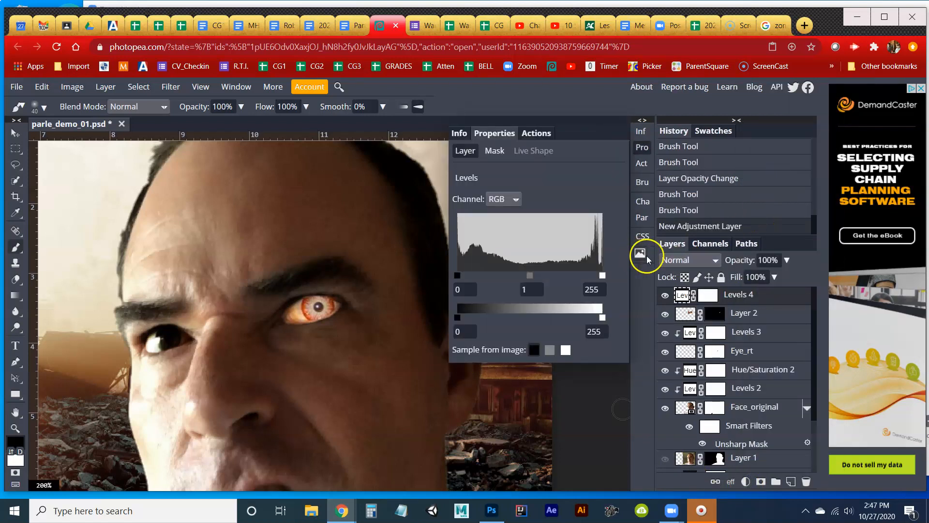
{"action": "mouse_move", "coordinate": [602, 318]}
{"action": "left_mouse_down"}
{"action": "mouse_move", "coordinate": [578, 318]}
{"action": "mouse_move", "coordinate": [617, 315]}
{"action": "left_mouse_up"}
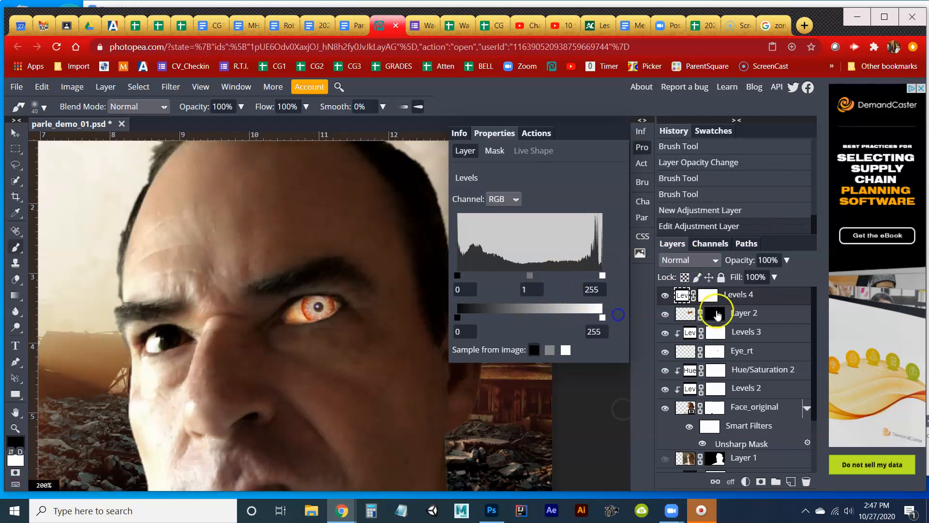
{"action": "right_click", "coordinate": [740, 296]}
{"action": "left_click", "coordinate": [788, 373]}
Darken the zombie eye in Levels 4 with output white 118, input black 43 and midtone 0.72.
{"action": "left_click_drag", "start_coordinate": [602, 318], "coordinate": [520, 326]}
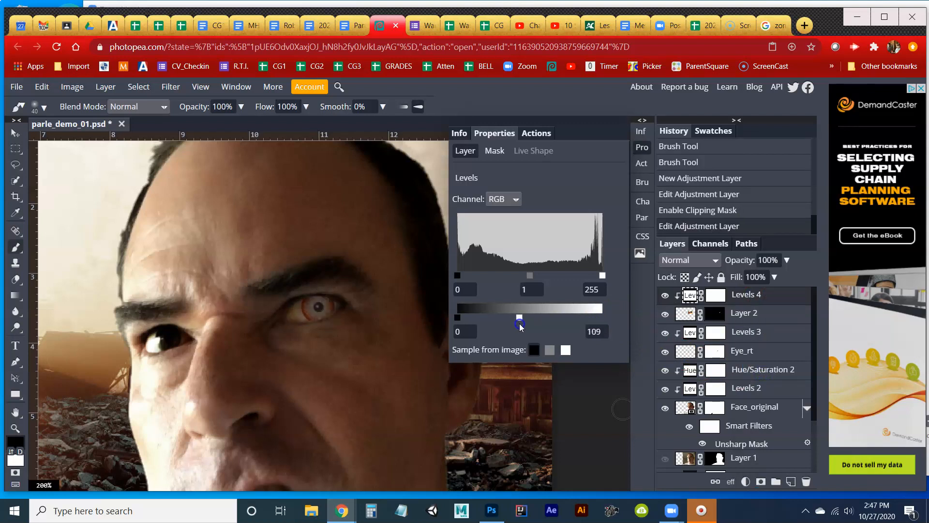
{"action": "left_click_drag", "start_coordinate": [517, 328], "coordinate": [524, 327]}
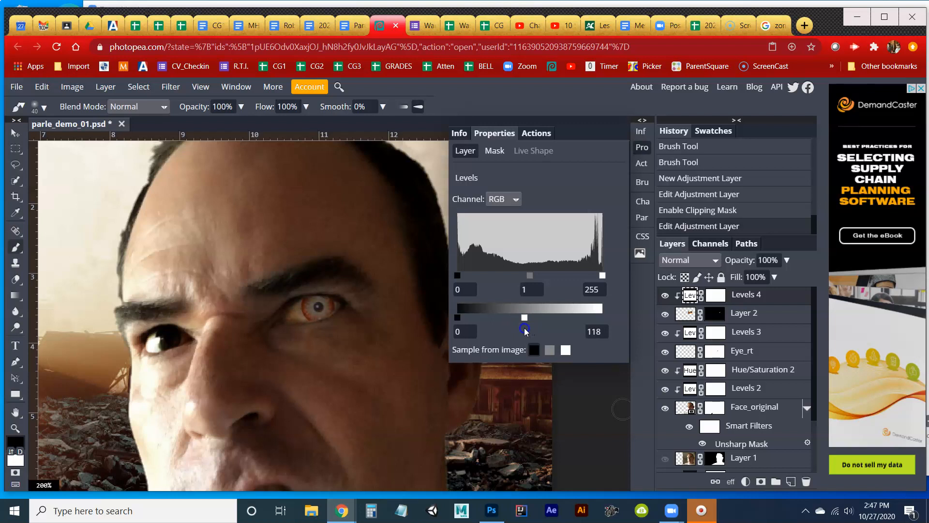
{"action": "left_click", "coordinate": [16, 134]}
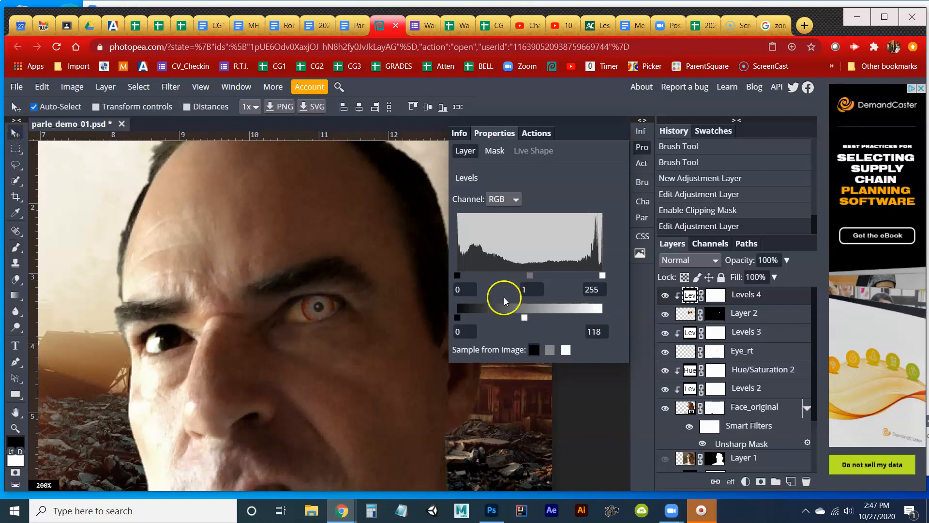
{"action": "left_click_drag", "start_coordinate": [459, 275], "coordinate": [466, 276]}
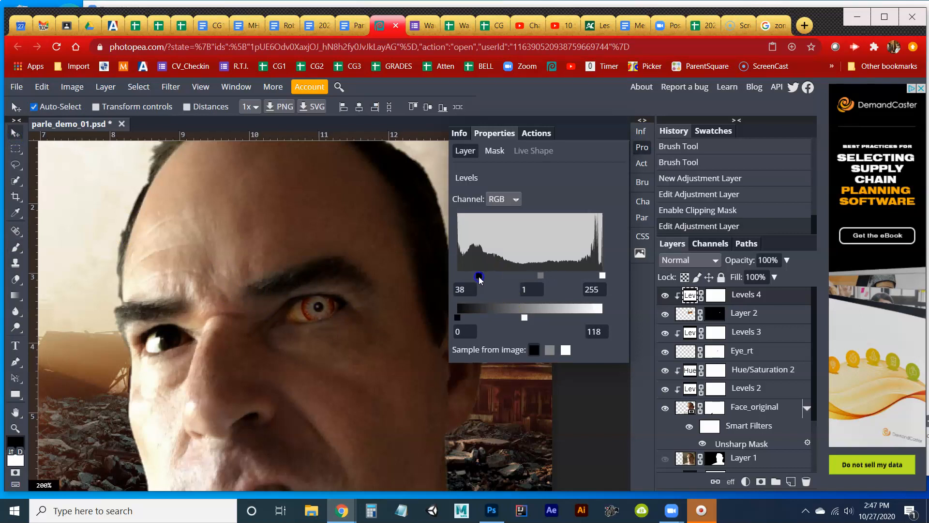
{"action": "mouse_move", "coordinate": [540, 275]}
{"action": "left_mouse_down"}
{"action": "mouse_move", "coordinate": [531, 276]}
{"action": "mouse_move", "coordinate": [552, 281]}
{"action": "left_mouse_up"}
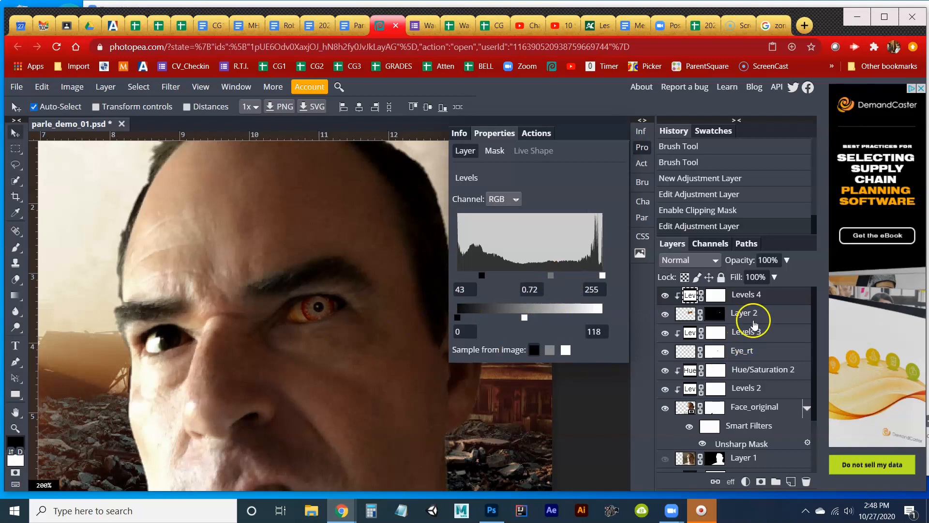
{"action": "left_click", "coordinate": [638, 149]}
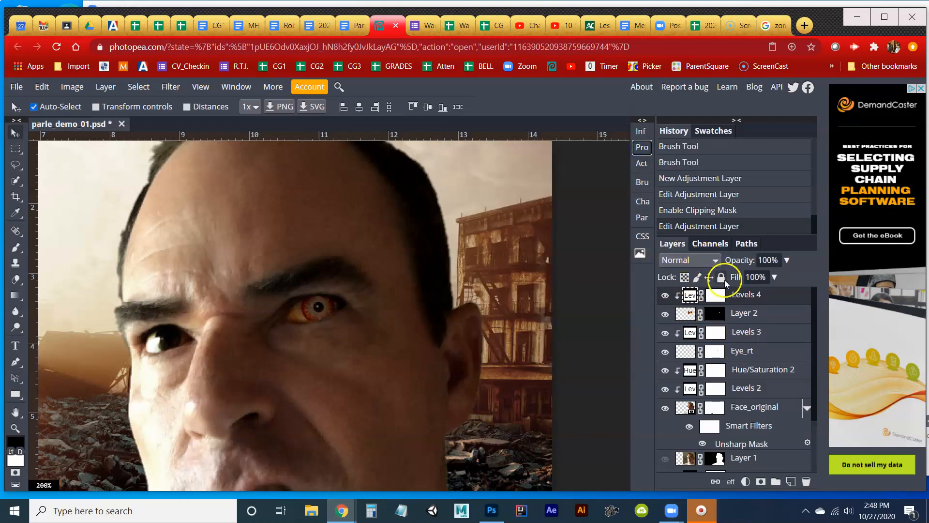
Add a Hue/Saturation adjustment layer directly above Layer 2 and clip it to the zombie eye.
{"action": "left_click", "coordinate": [745, 314]}
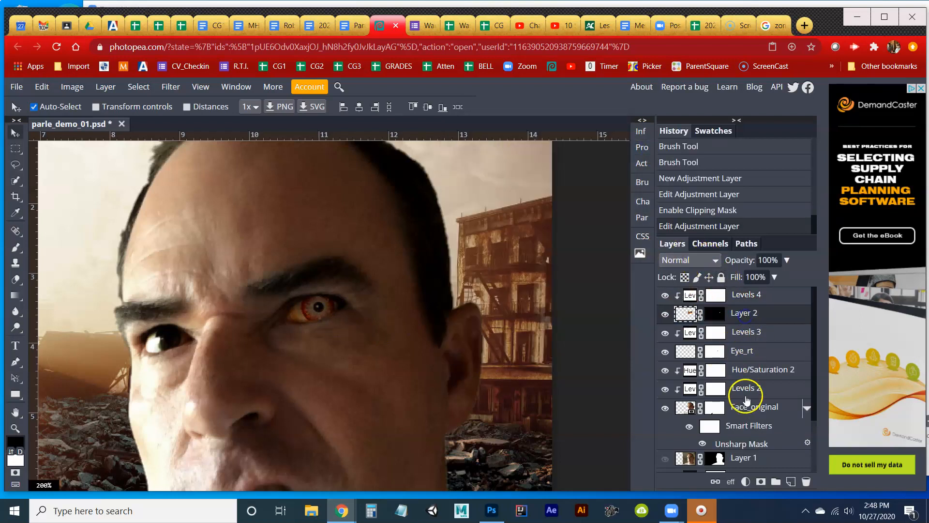
{"action": "left_click", "coordinate": [745, 481]}
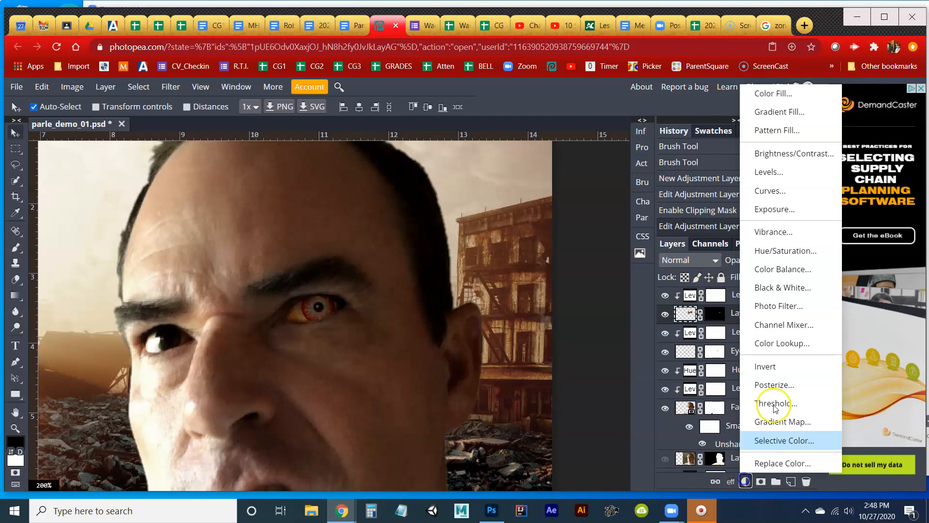
{"action": "left_click", "coordinate": [769, 253]}
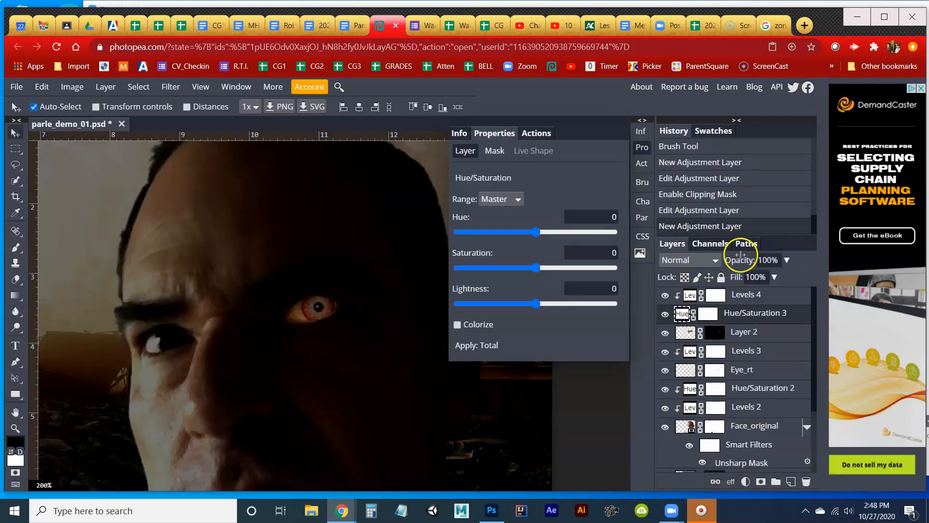
{"action": "right_click", "coordinate": [751, 315]}
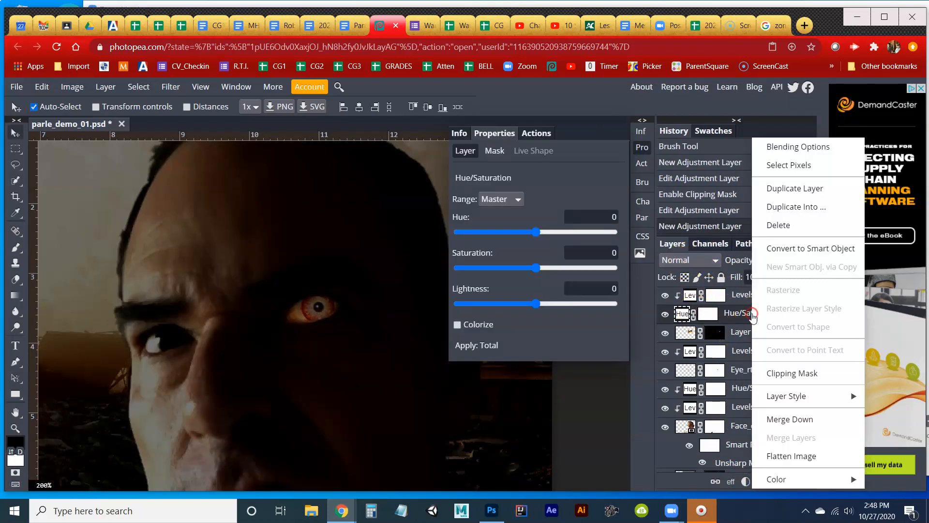
{"action": "left_click", "coordinate": [790, 374]}
Reduce the zombie eye's saturation to -51 and view the whole composite.
{"action": "left_click_drag", "start_coordinate": [532, 269], "coordinate": [519, 270]}
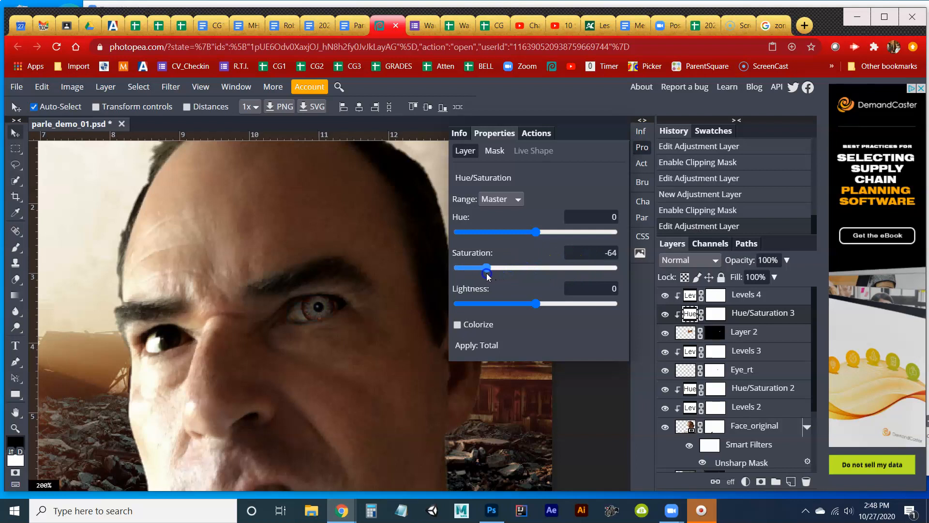
{"action": "left_click_drag", "start_coordinate": [494, 275], "coordinate": [496, 271]}
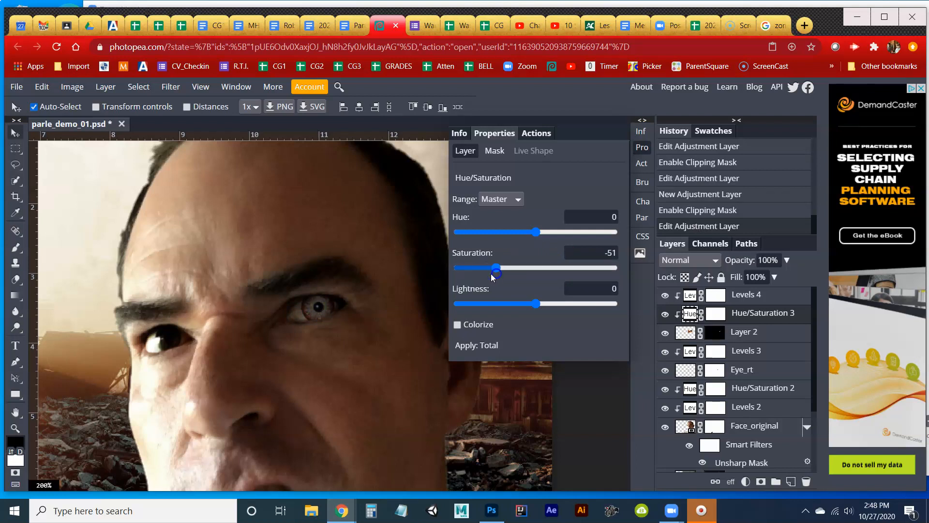
{"action": "left_click", "coordinate": [15, 428]}
{"action": "double_click", "coordinate": [15, 428]}
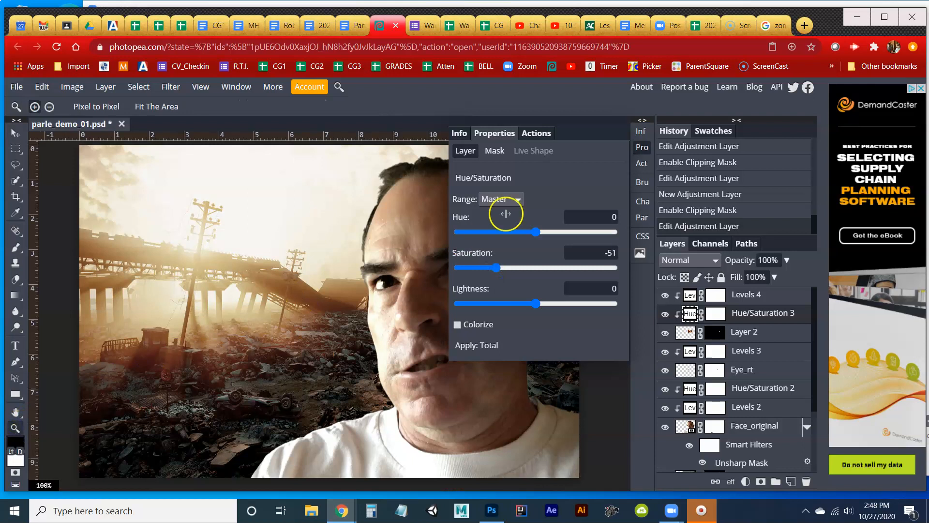
Inspect the zombie eye up close by hiding Layer 2 and showing it again.
{"action": "left_click", "coordinate": [638, 149]}
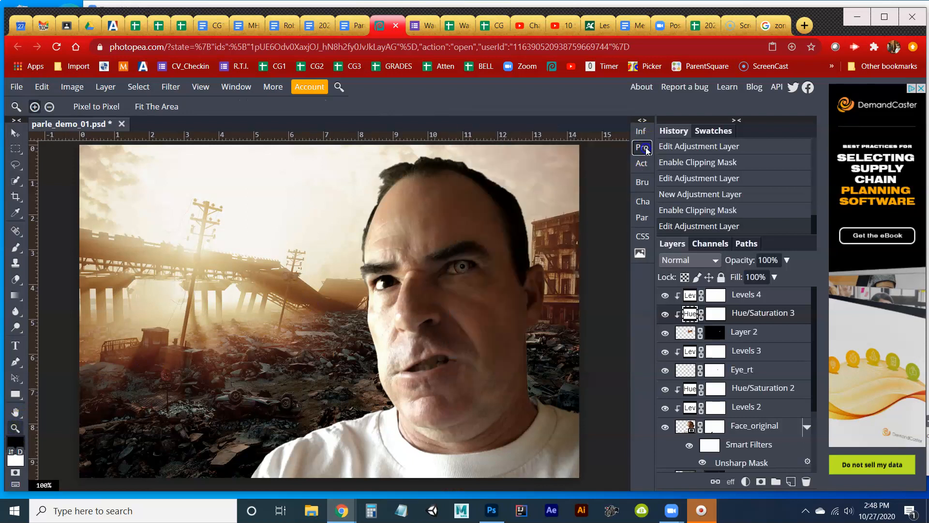
{"action": "left_click", "coordinate": [476, 272]}
{"action": "left_click", "coordinate": [477, 271]}
{"action": "left_click", "coordinate": [477, 271]}
{"action": "left_click", "coordinate": [476, 271]}
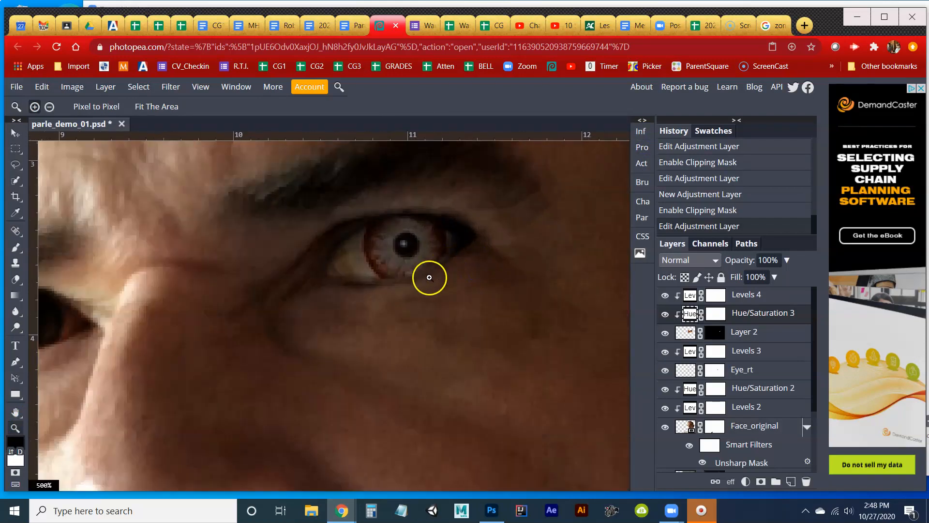
{"action": "left_click", "coordinate": [665, 333]}
{"action": "left_click", "coordinate": [665, 333]}
Paint black on Layer 2's mask just below the zombie eye with a 12 px brush at 65% hardness.
{"action": "left_click", "coordinate": [713, 332]}
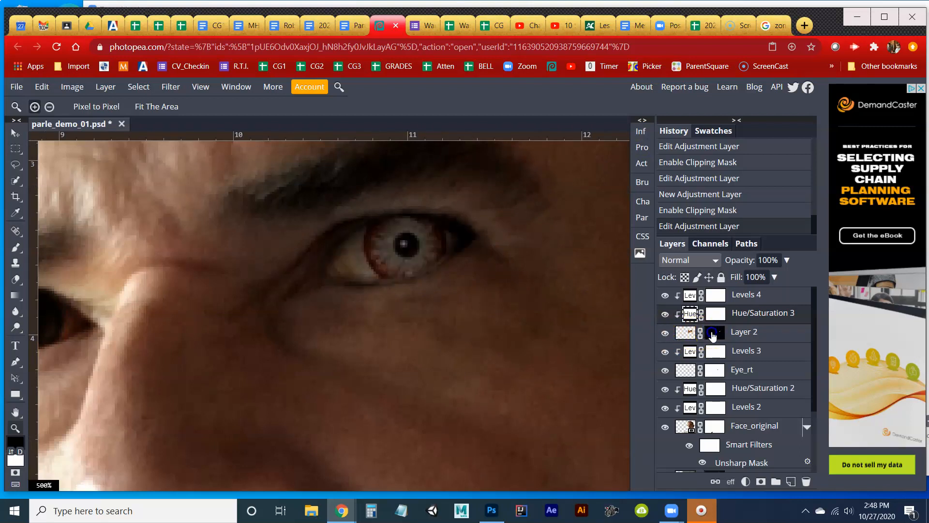
{"action": "key", "text": "b"}
{"action": "right_click", "coordinate": [409, 321]}
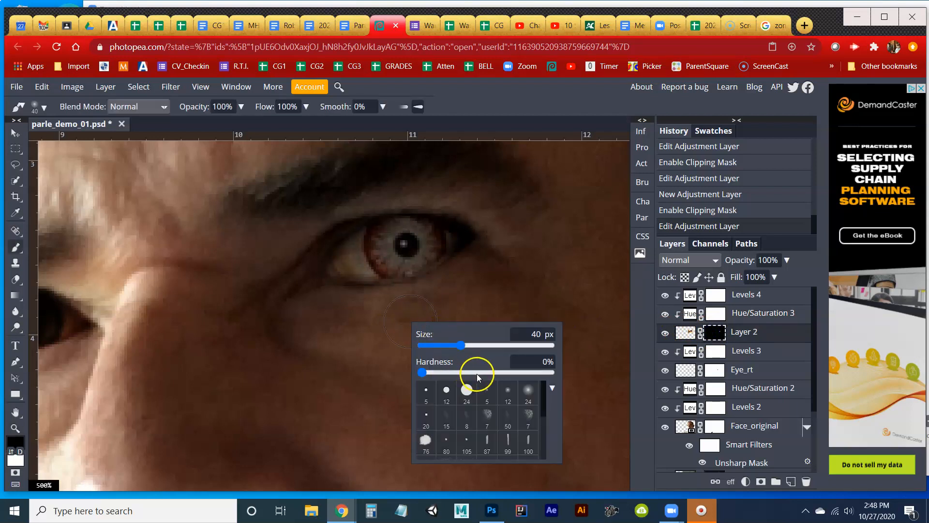
{"action": "left_click", "coordinate": [502, 372]}
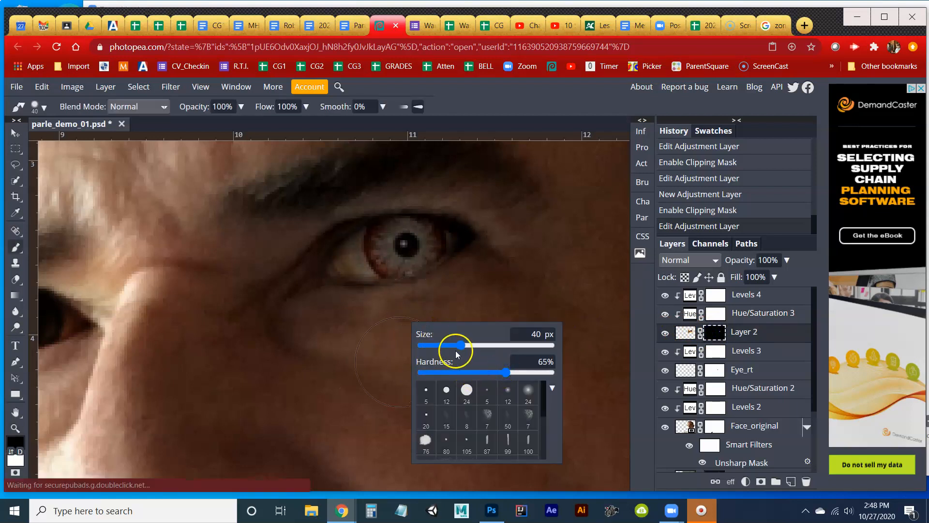
{"action": "left_click_drag", "start_coordinate": [461, 347], "coordinate": [447, 347]}
{"action": "left_click", "coordinate": [367, 311]}
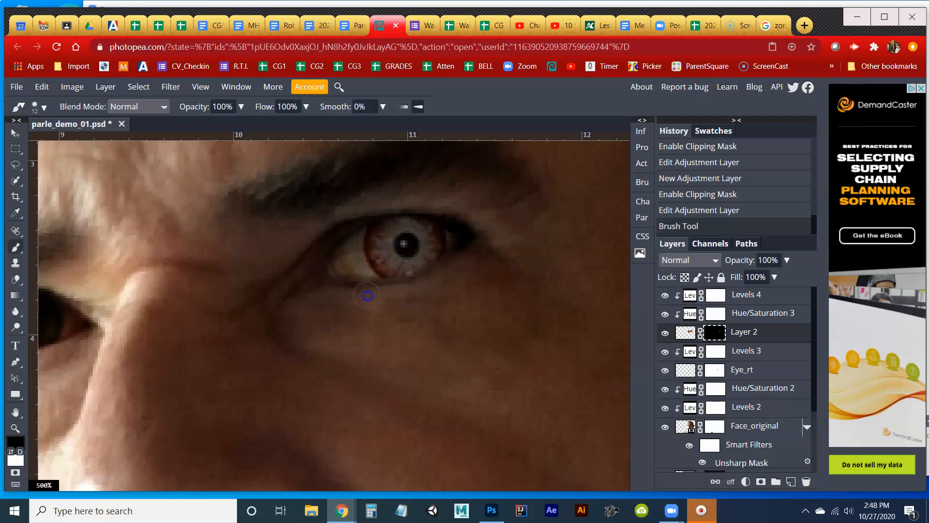
{"action": "left_click", "coordinate": [390, 300]}
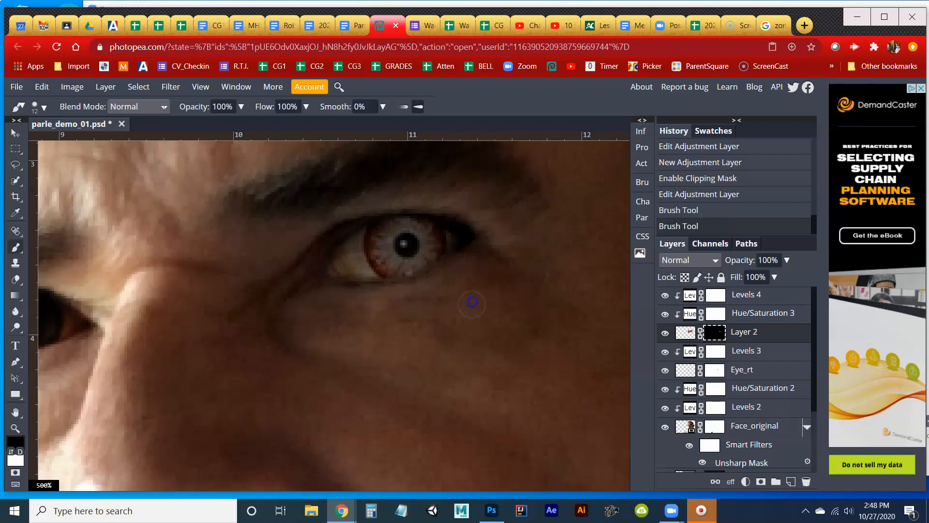
{"action": "double_click", "coordinate": [15, 428]}
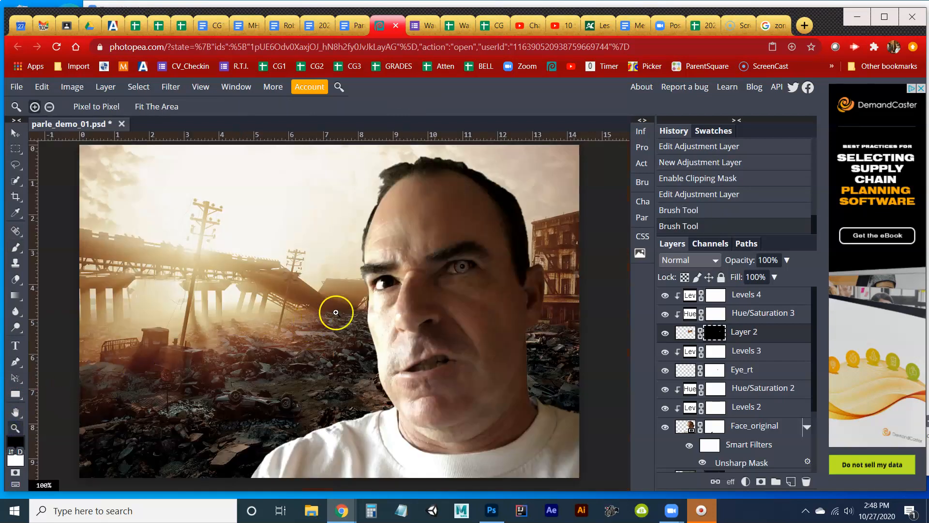
Cycle through blend modes on the zombie eye's Layer 2 image and set it to Lighten.
{"action": "left_click", "coordinate": [692, 333]}
{"action": "left_click", "coordinate": [684, 261]}
{"action": "left_click", "coordinate": [684, 262]}
{"action": "key", "text": "Down"}
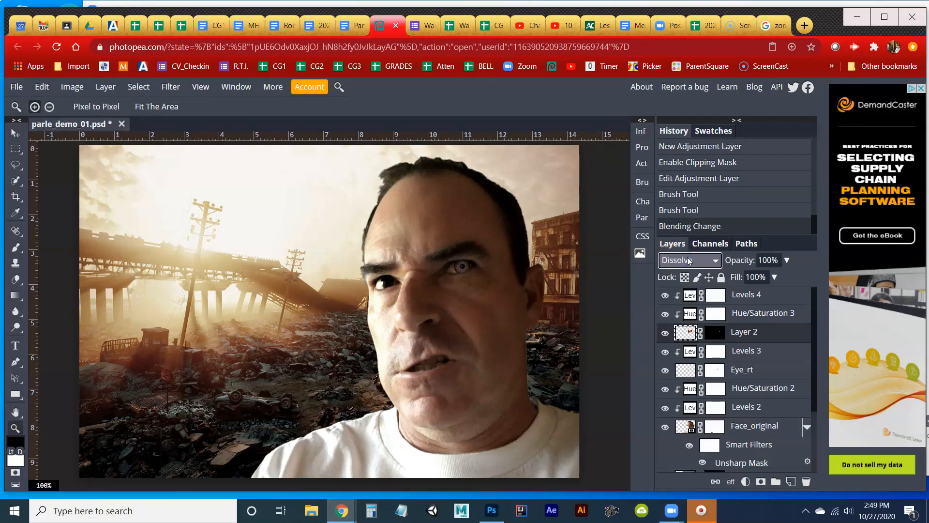
{"action": "key", "text": "Down"}
{"action": "key", "text": "Down"}
{"action": "key", "text": "Down"}
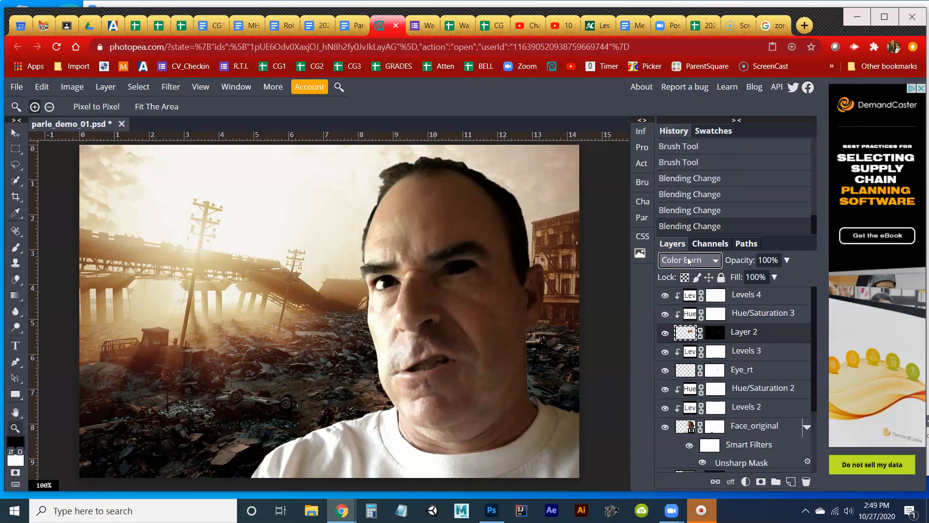
{"action": "key", "text": "Down"}
{"action": "key", "text": "Down"}
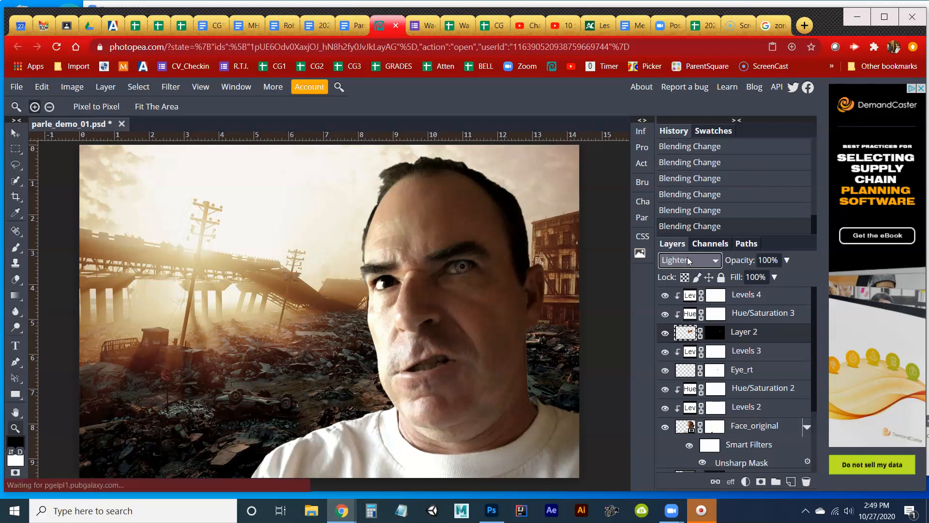
Compare the Screen blend mode with Lighten on Layer 2 and return it to Lighten.
{"action": "left_click", "coordinate": [776, 259]}
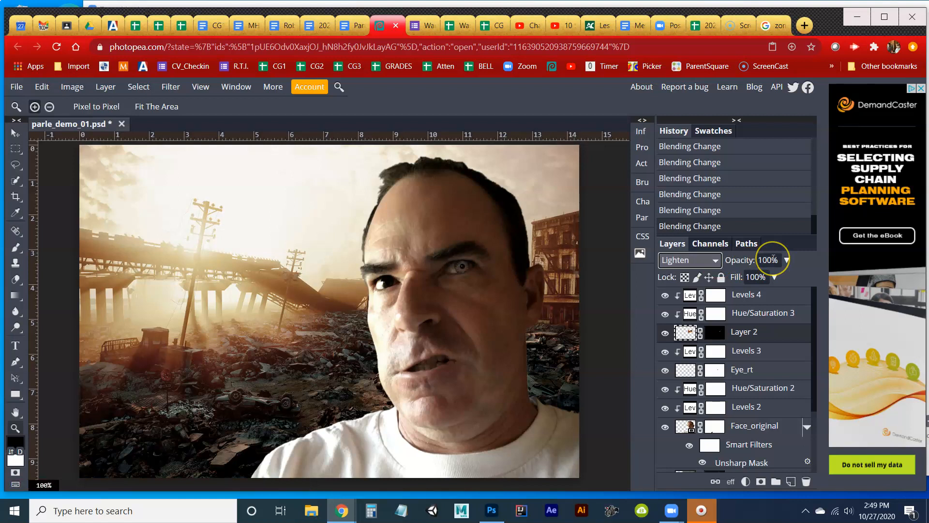
{"action": "key", "text": "Down"}
{"action": "key", "text": "Up"}
{"action": "key", "text": "Down"}
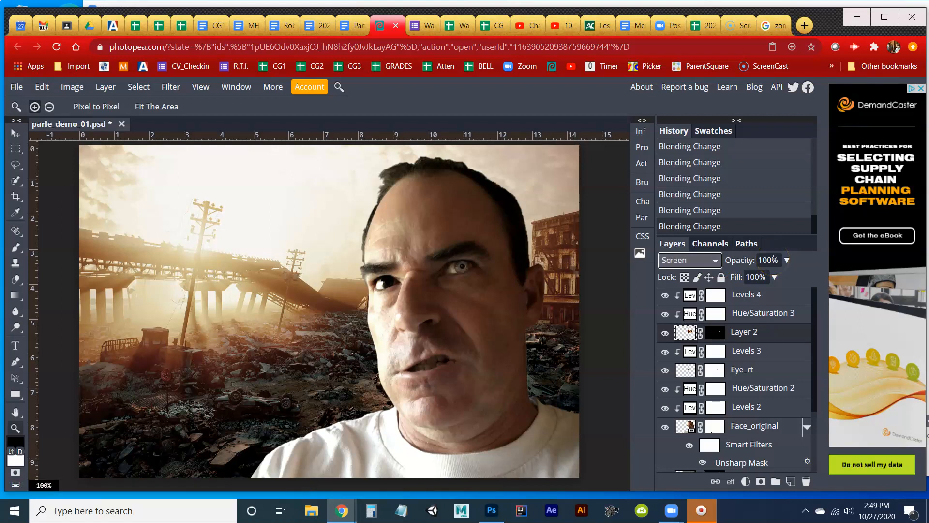
{"action": "key", "text": "Up"}
{"action": "left_click", "coordinate": [744, 332]}
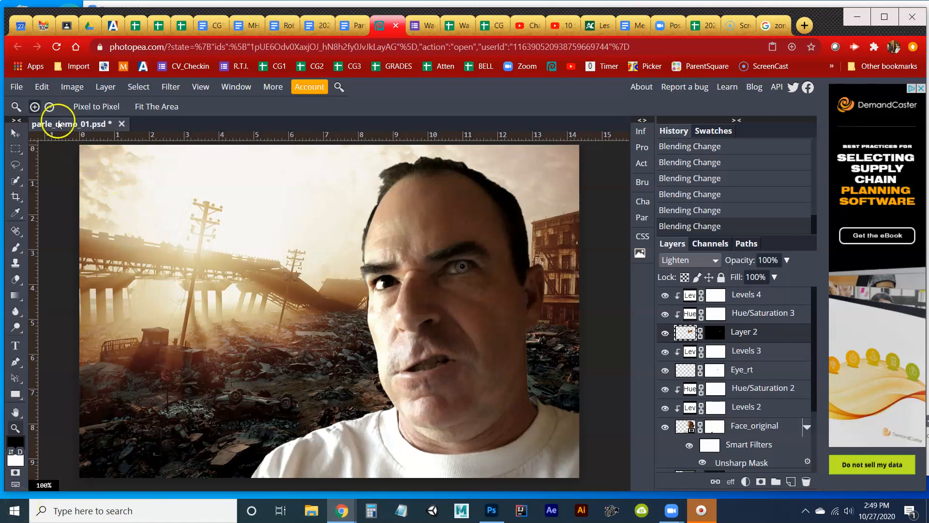
Save the composite as a PSD named parle_demo_02.psd in the Parle_demo folder and dismiss the download notice.
{"action": "left_click", "coordinate": [16, 89]}
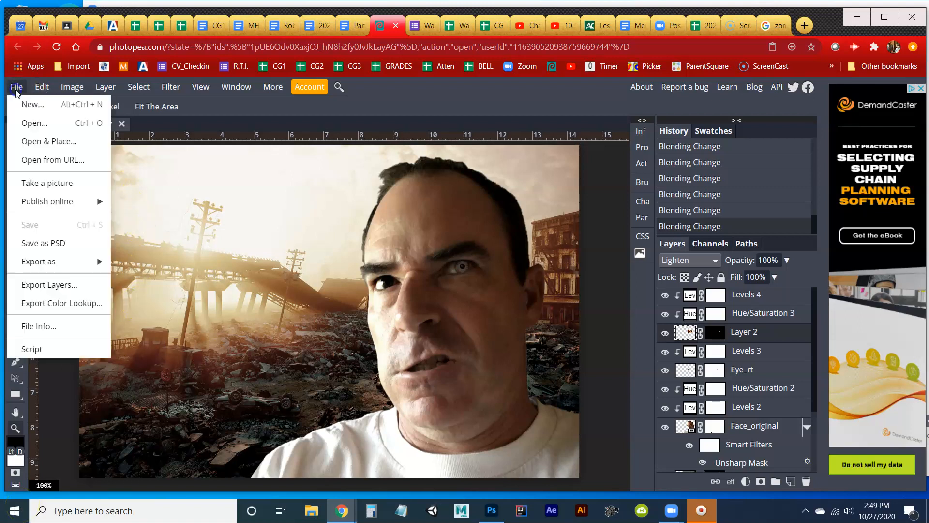
{"action": "left_click", "coordinate": [44, 242]}
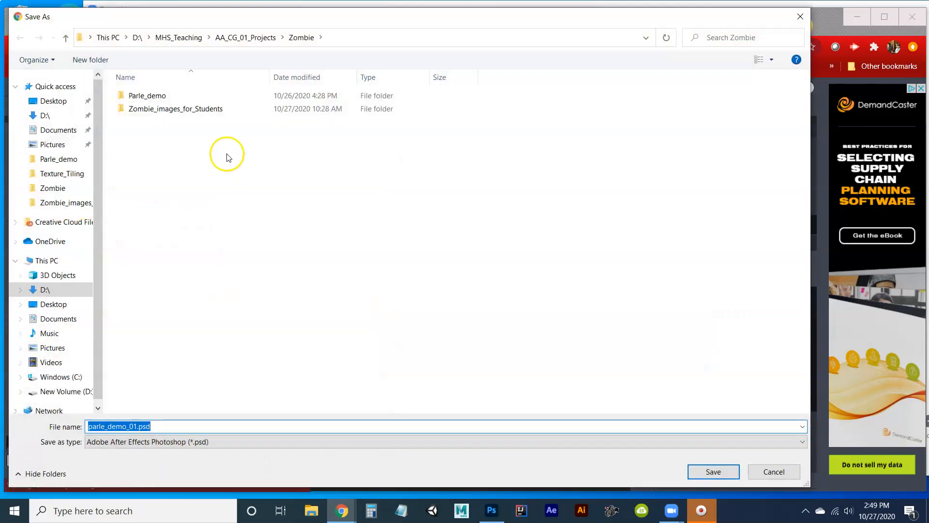
{"action": "left_click", "coordinate": [134, 99]}
{"action": "double_click", "coordinate": [135, 101]}
{"action": "left_click", "coordinate": [145, 114]}
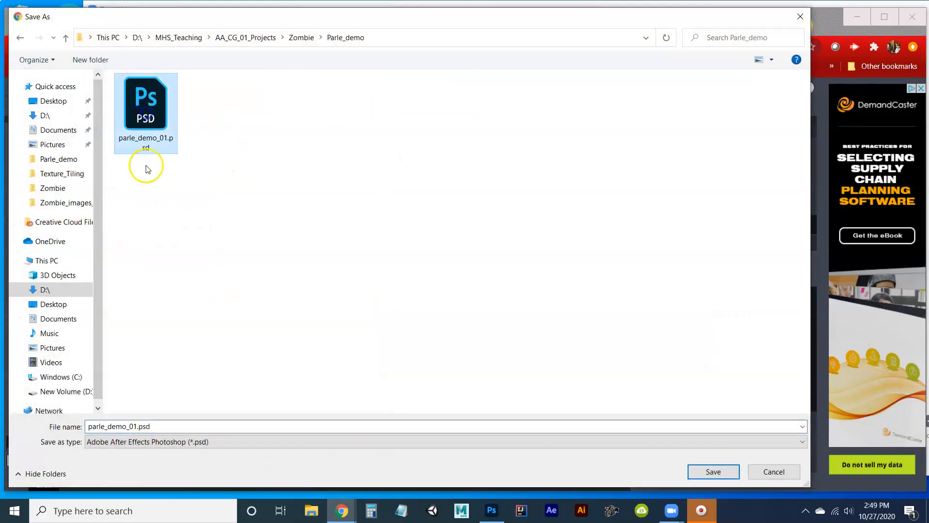
{"action": "left_click", "coordinate": [131, 426]}
{"action": "left_click", "coordinate": [134, 426]}
{"action": "key", "text": "BackSpace"}
{"action": "type", "text": "2"}
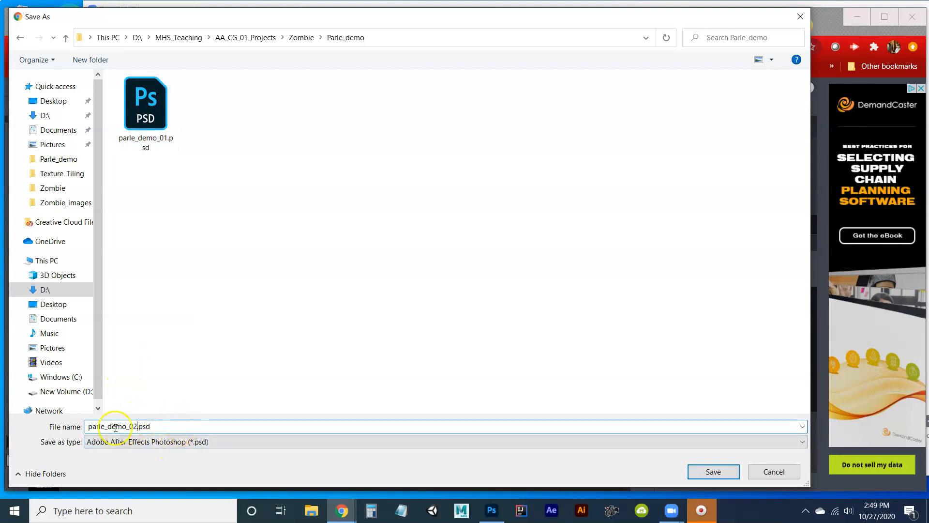
{"action": "left_click", "coordinate": [706, 471]}
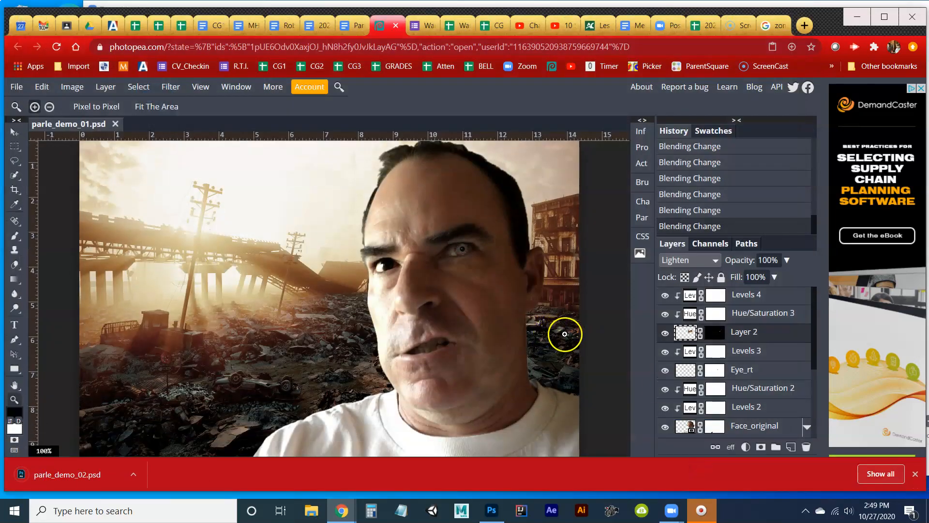
{"action": "left_click", "coordinate": [915, 474]}
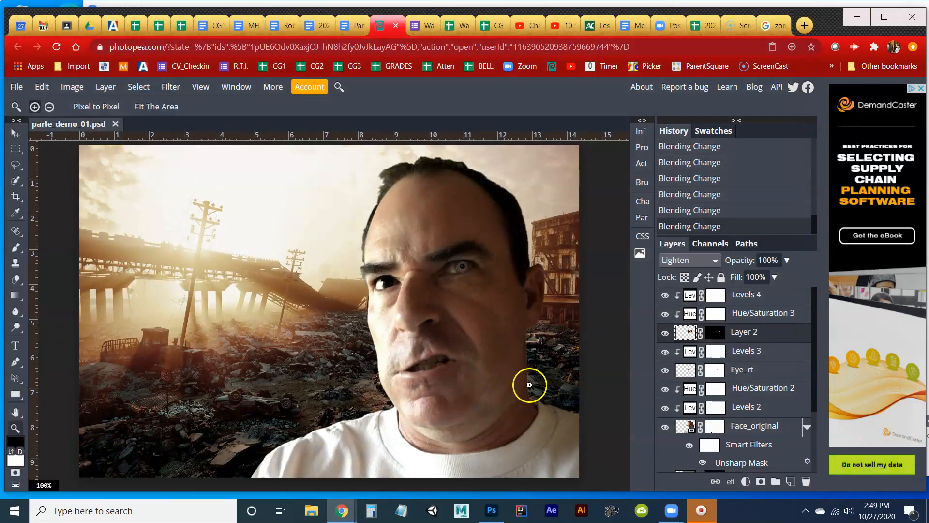